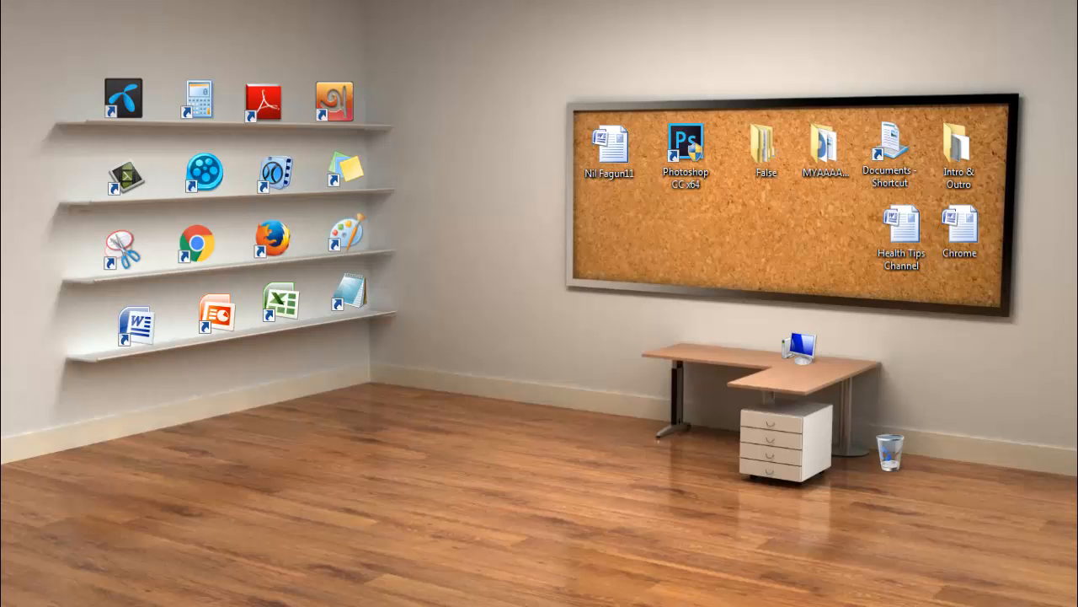
Step: Switch to Word with a blank document and open the custom watermark settings
left_click(448, 605)
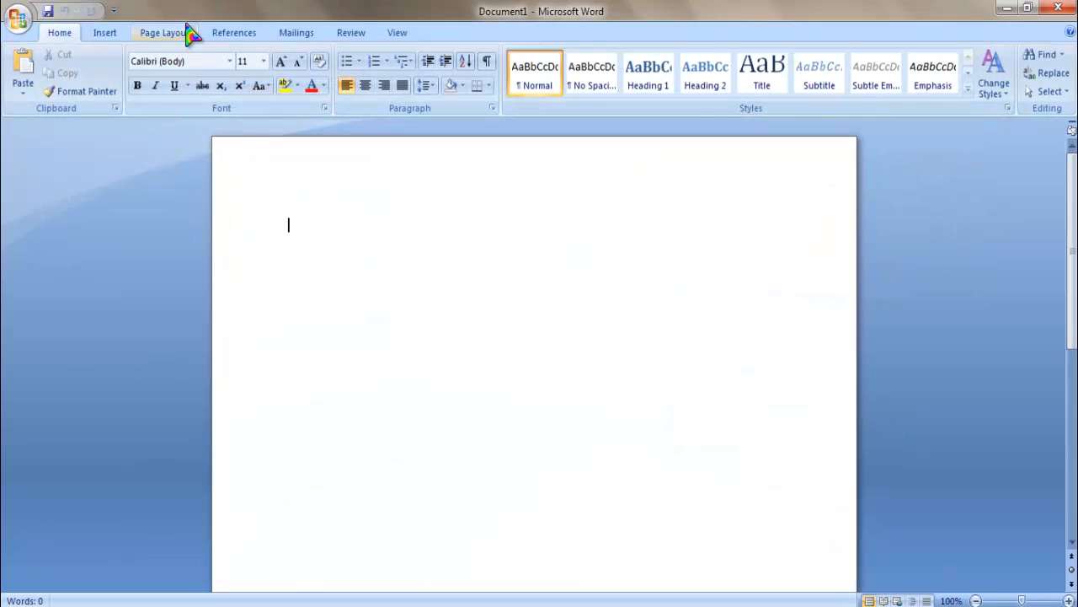
left_click(187, 33)
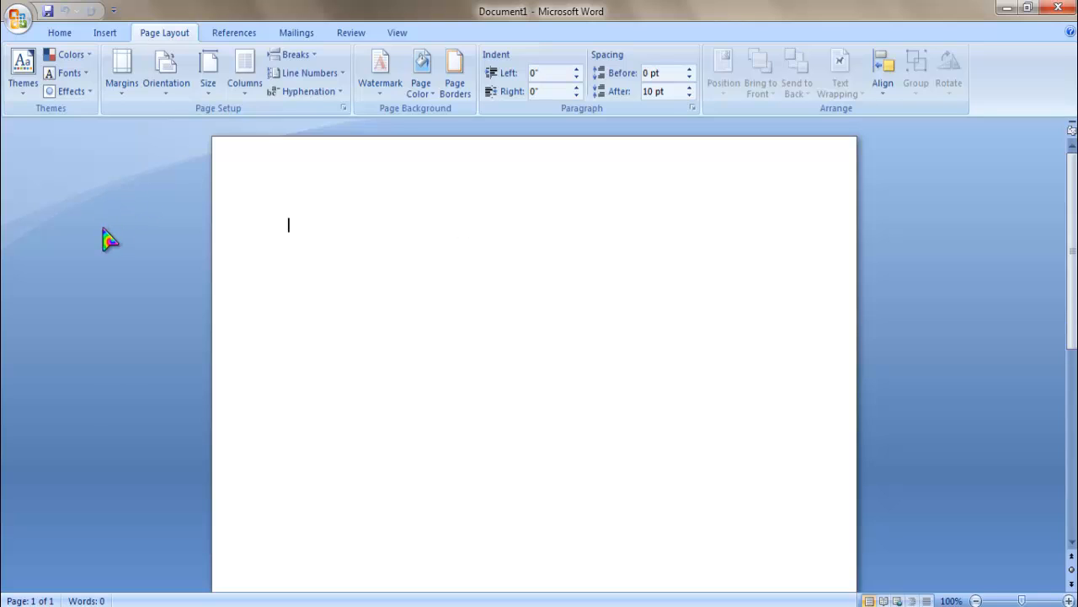
left_click(388, 87)
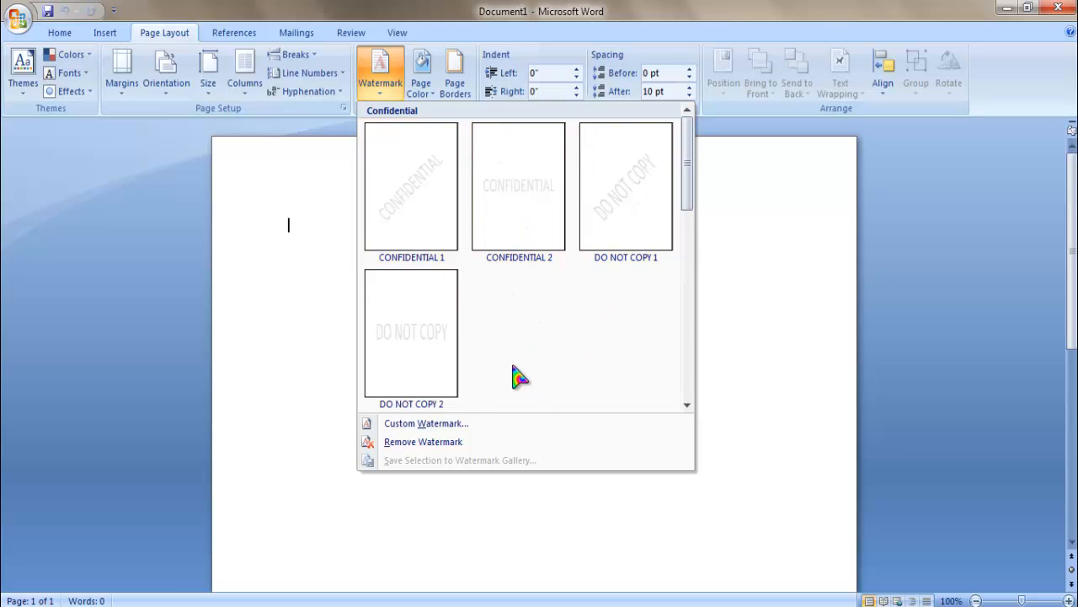
left_click(421, 424)
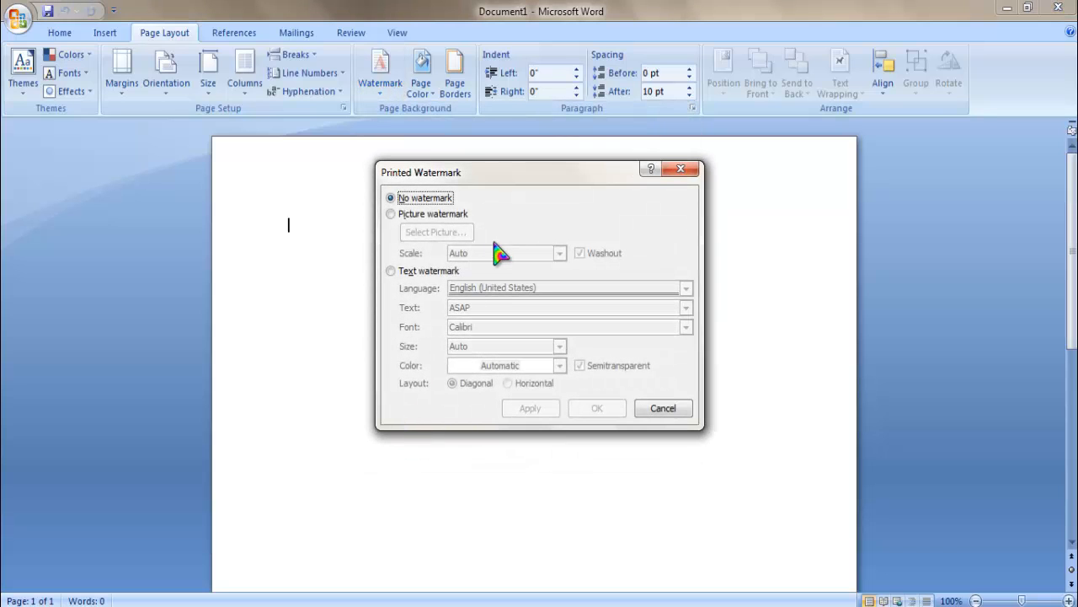
left_click_drag(516, 177, 538, 175)
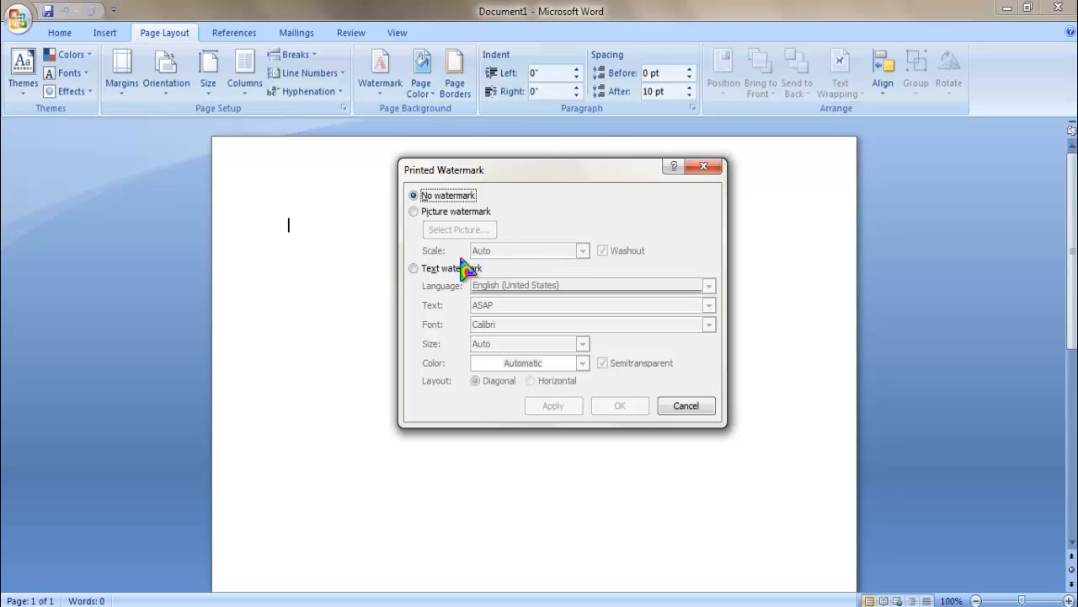
Step: Add a picture watermark using Chrysanthemum from the Sample Pictures folder, with automatic scale and washout
left_click(416, 214)
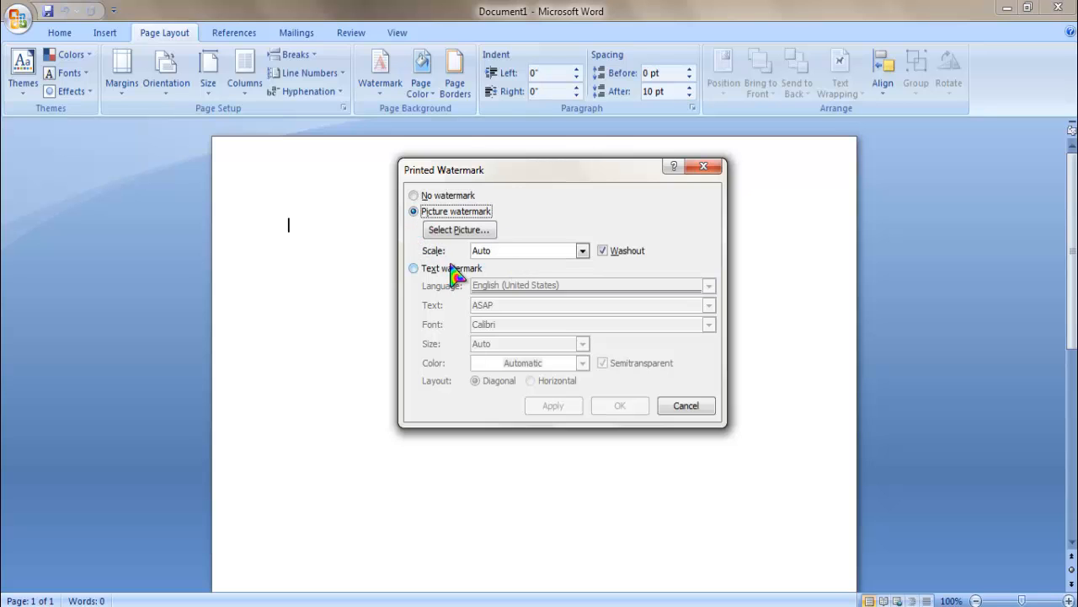
left_click(461, 236)
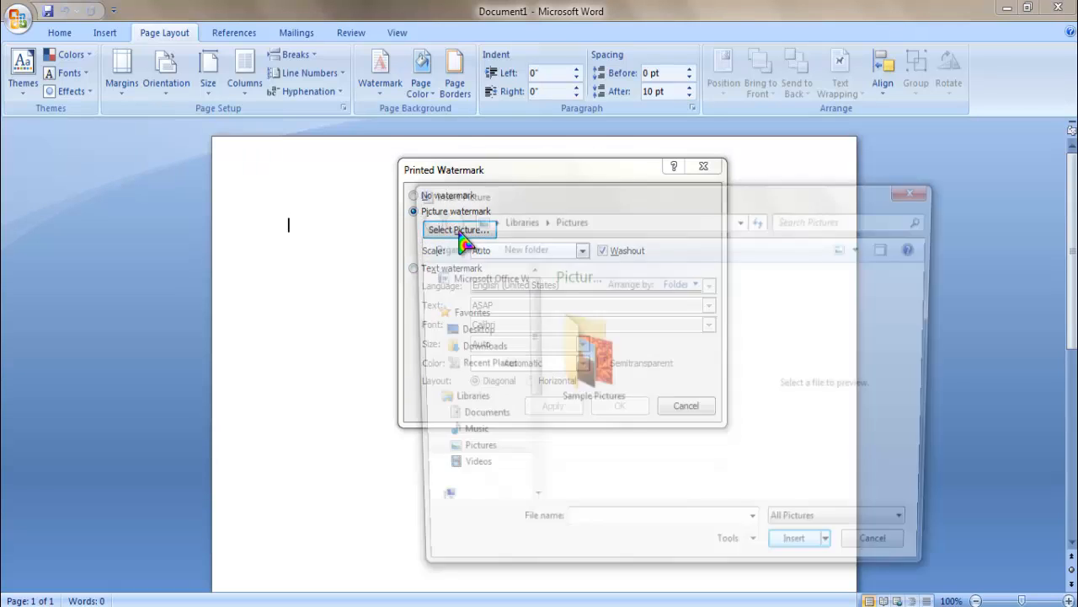
double_click(584, 353)
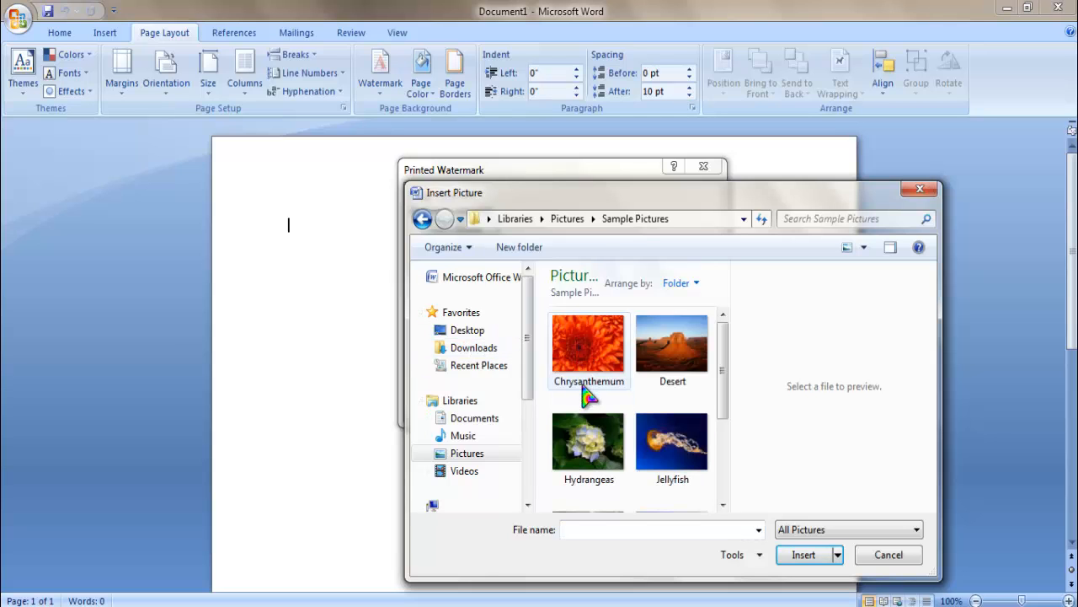
left_click(590, 341)
left_click(803, 554)
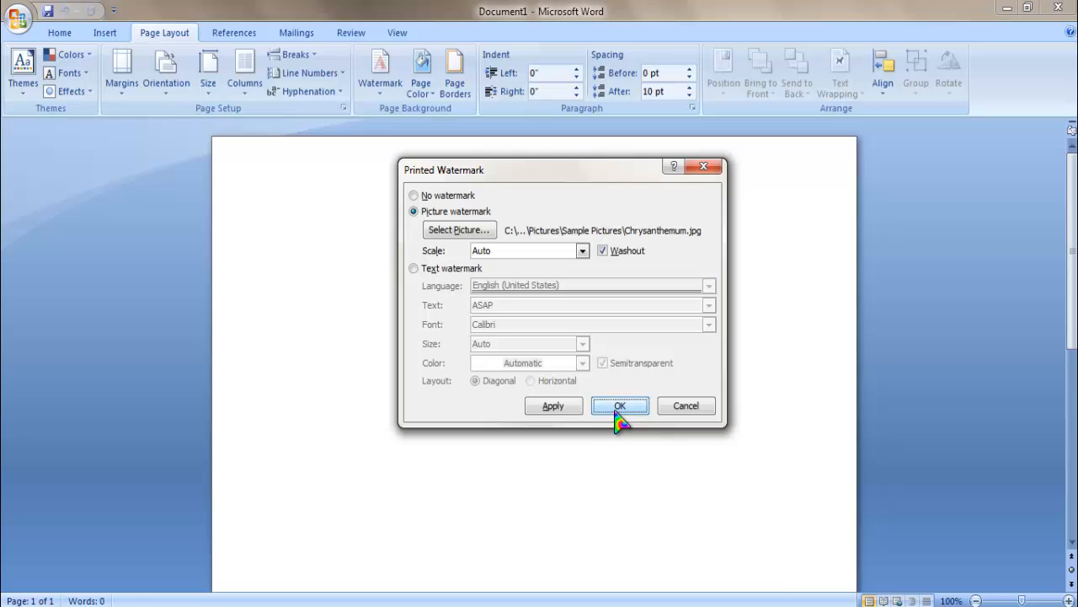
left_click(620, 405)
Step: Examine how the picture watermark sits on the page, from top to bottom, at 90% zoom
scroll(612, 442, "down", 3)
scroll(613, 442, "down", 3)
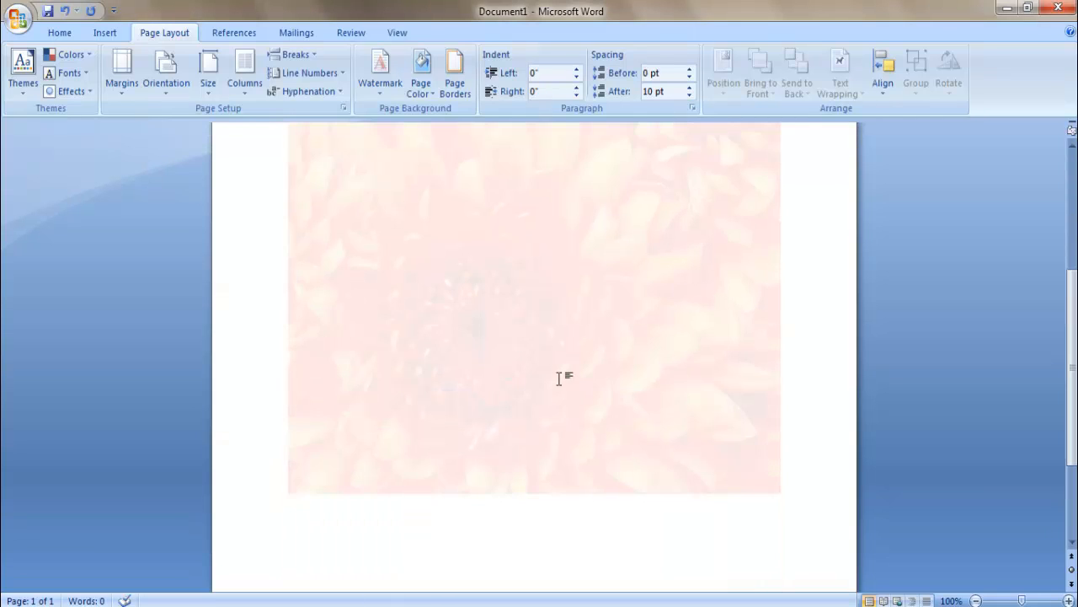
scroll(565, 392, "up", 7)
scroll(561, 441, "down", 9)
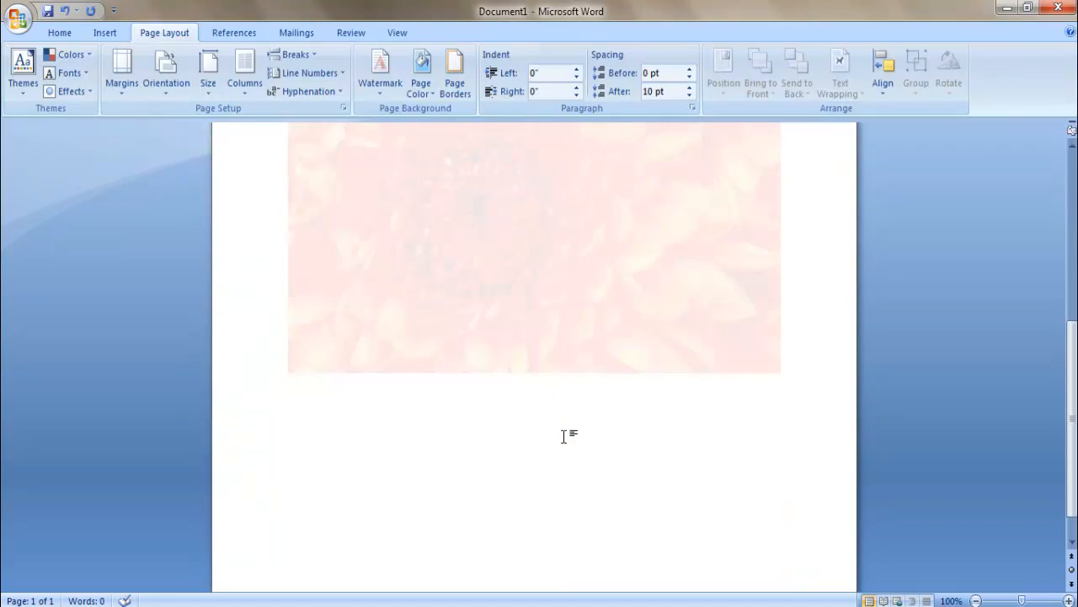
scroll(568, 431, "up", 5)
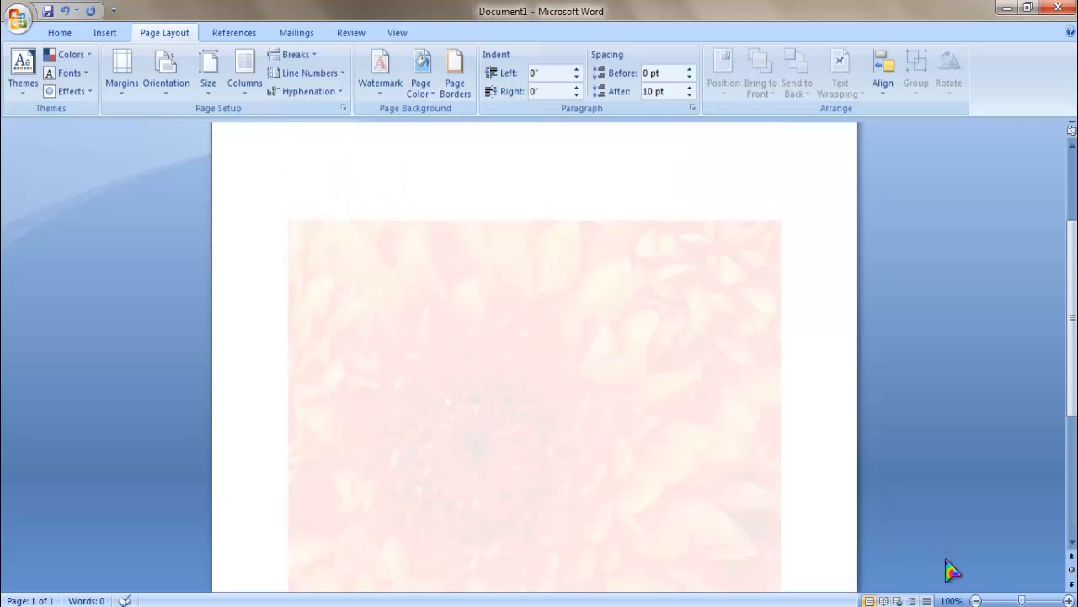
left_click(976, 601)
scroll(649, 422, "down", 4)
scroll(650, 413, "down", 3)
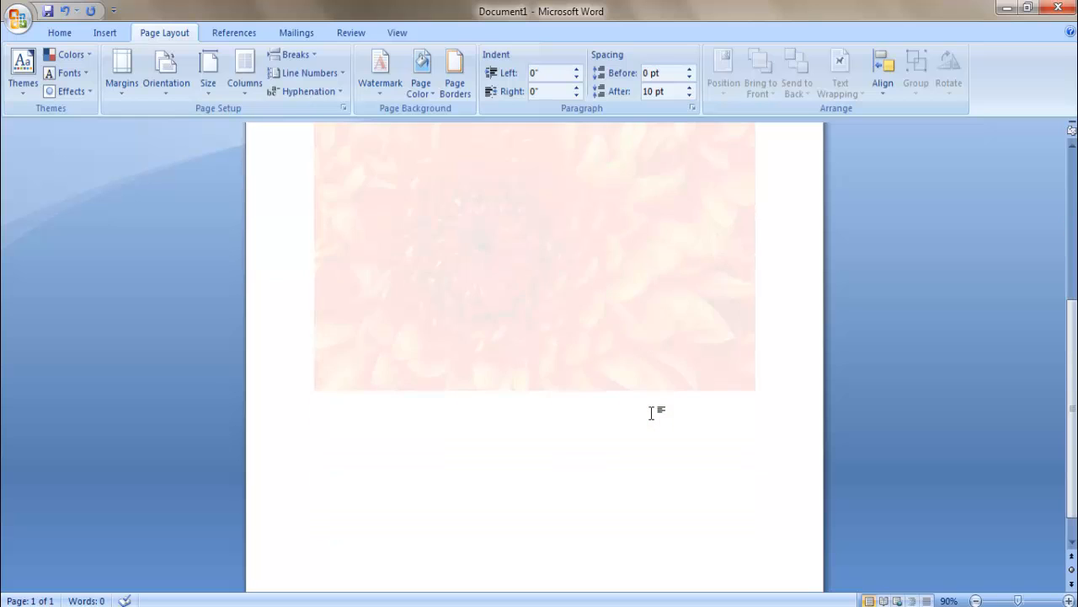
scroll(650, 412, "up", 4)
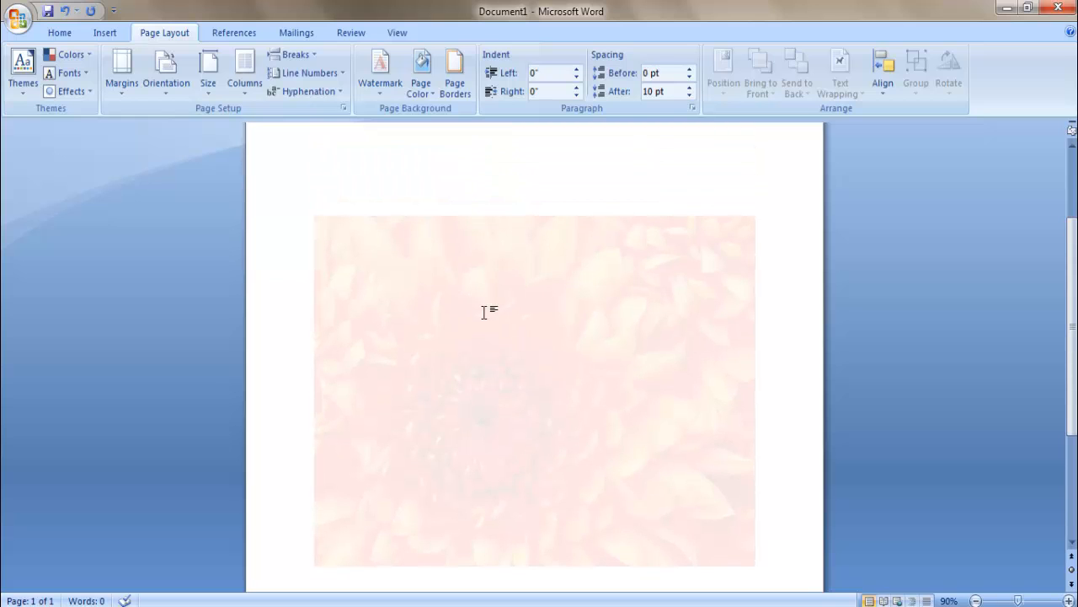
Step: Remove the picture watermark from the document
left_click(387, 93)
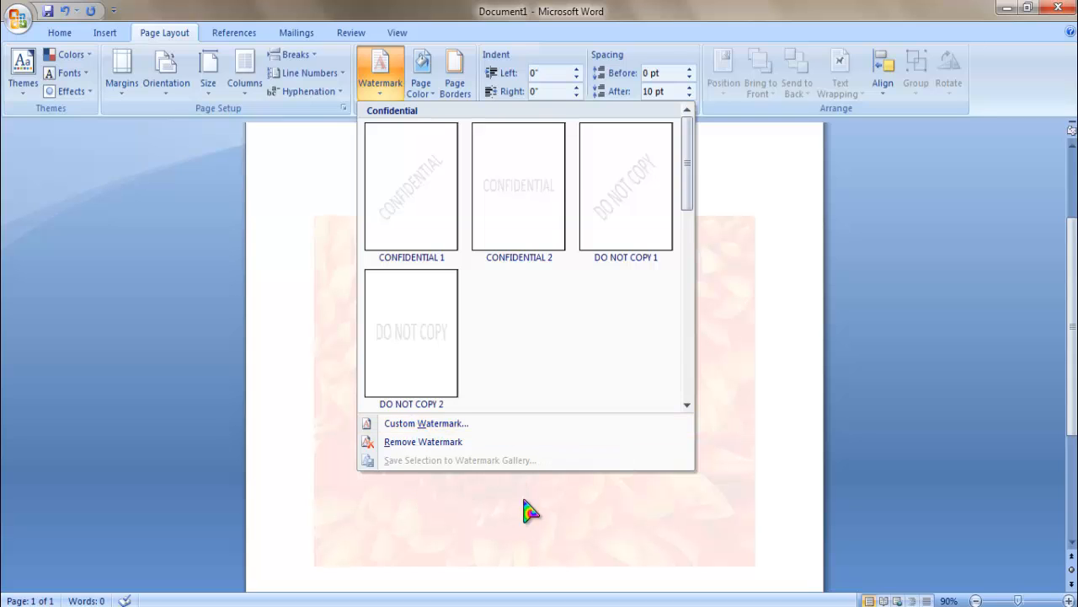
left_click(405, 442)
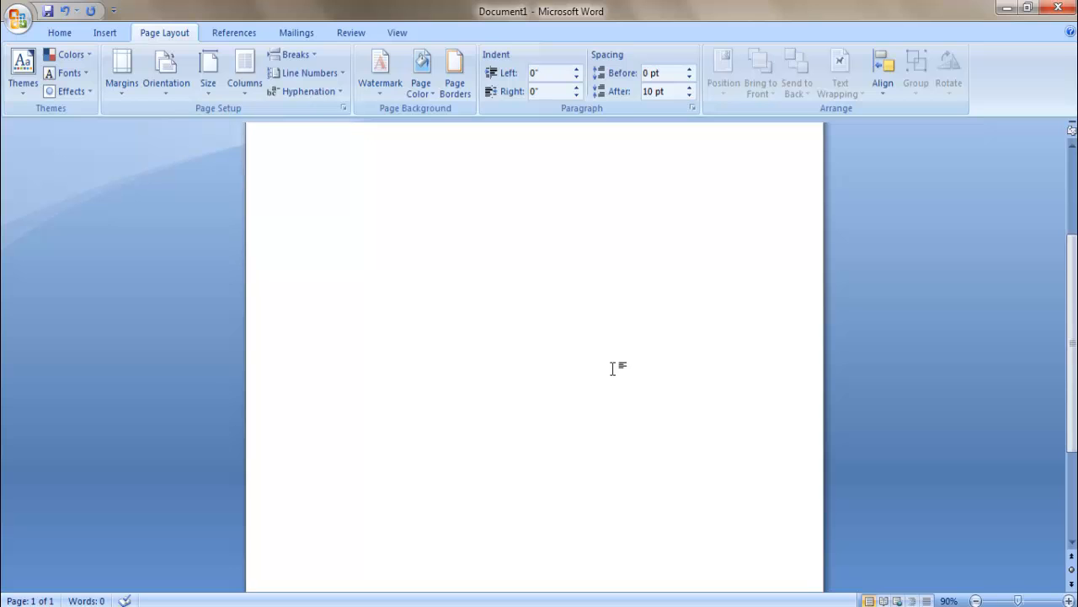
scroll(612, 376, "up", 1)
Step: Set the custom watermark type to text and check the language choices, keeping English (United States)
left_click(378, 83)
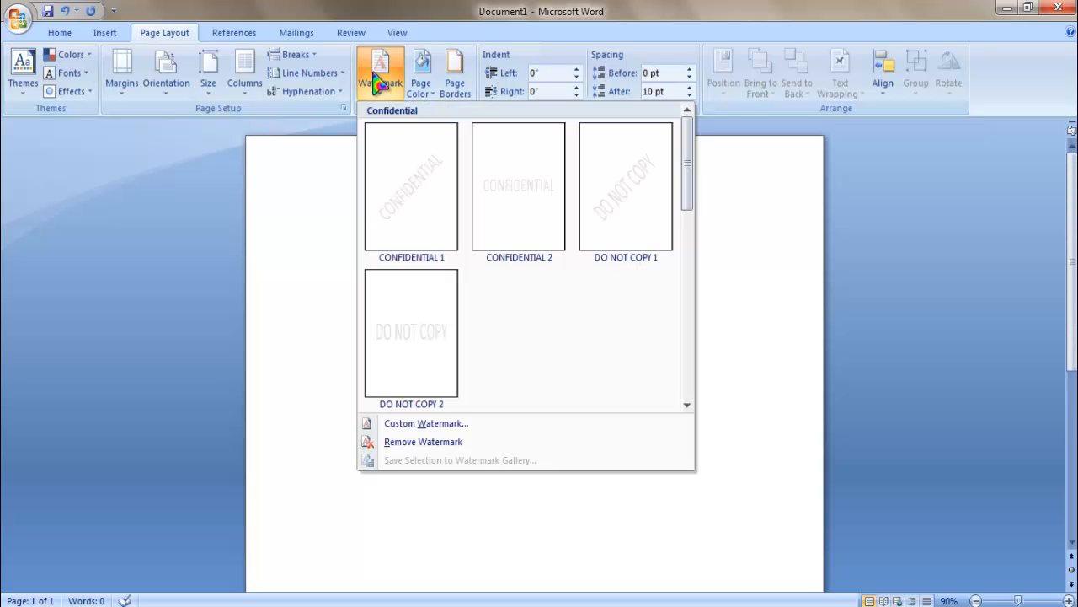
left_click(425, 429)
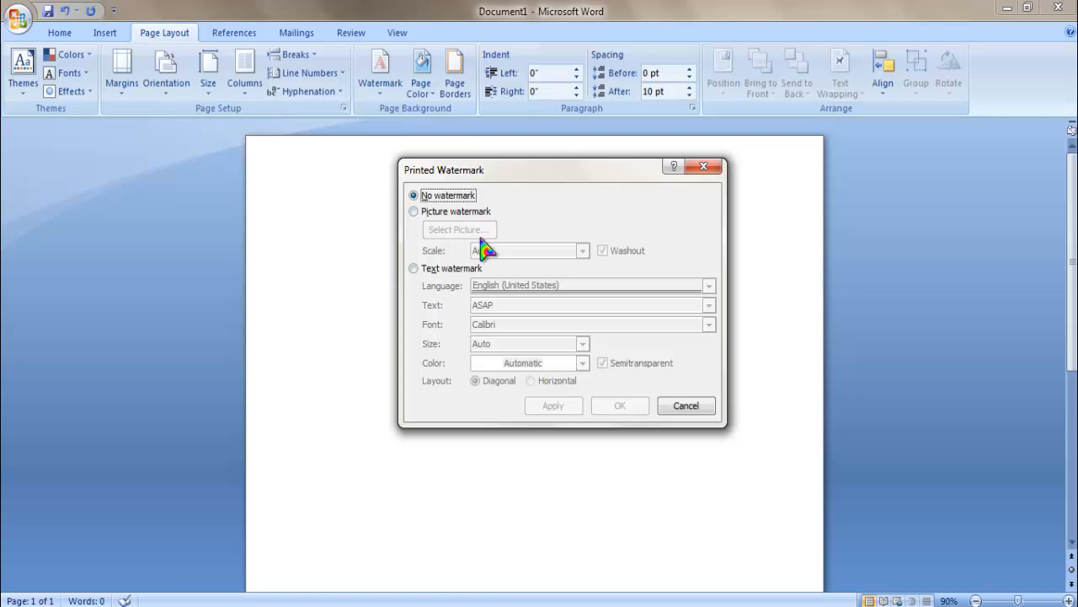
left_click(415, 269)
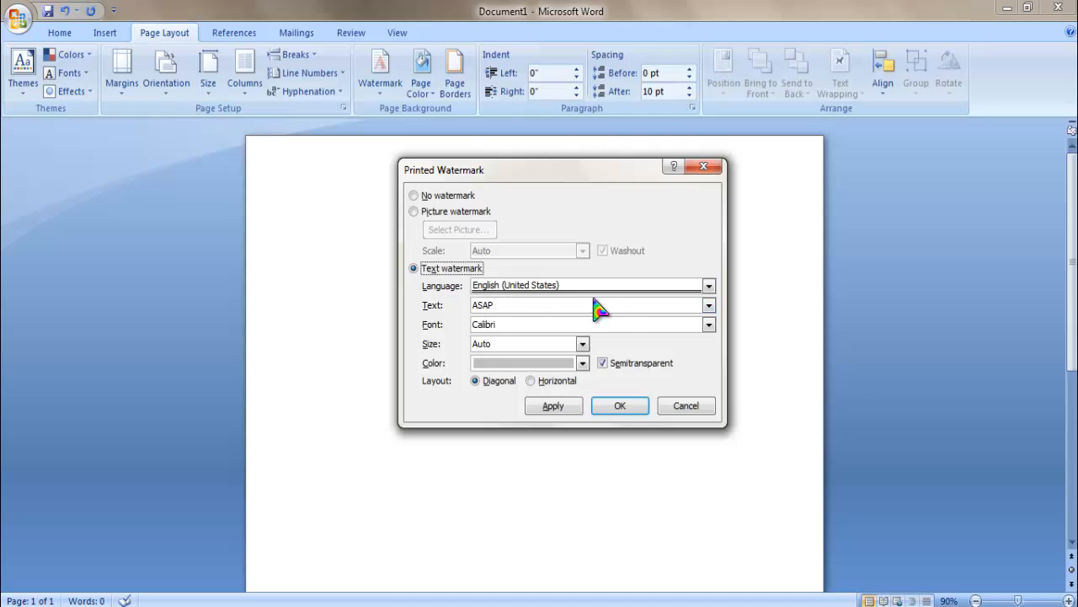
left_click(709, 287)
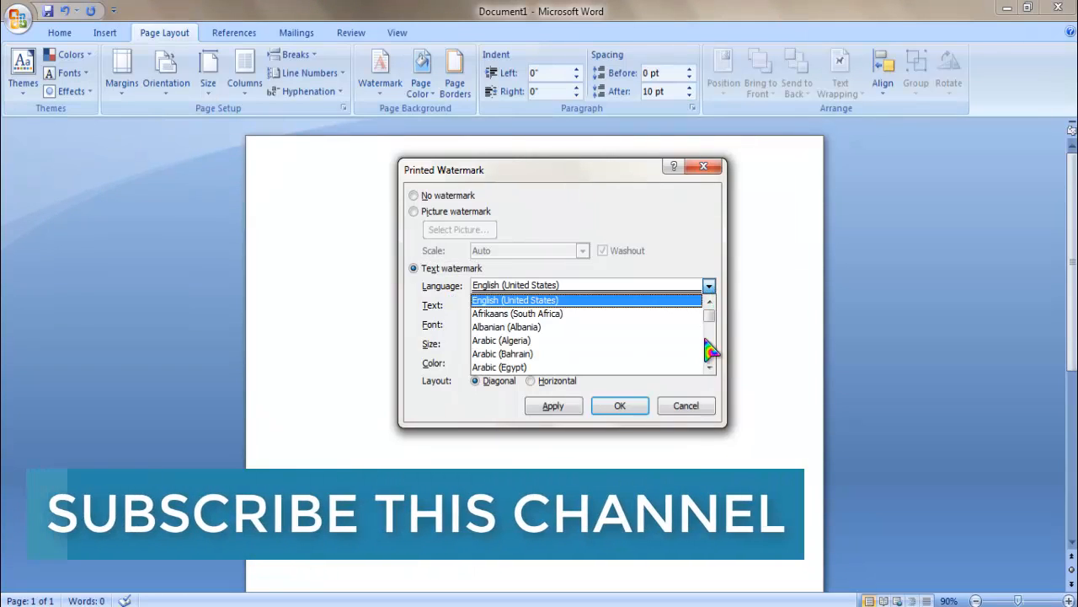
left_click(711, 288)
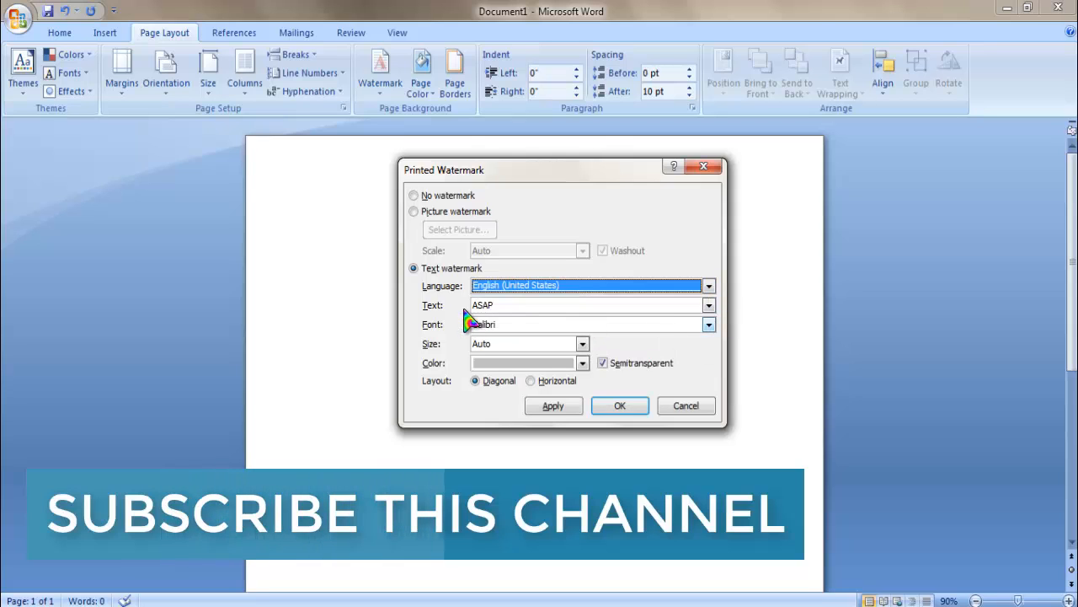
Step: Replace the watermark text with "Nil Fgun11"
left_click(500, 305)
key("BackSpace")
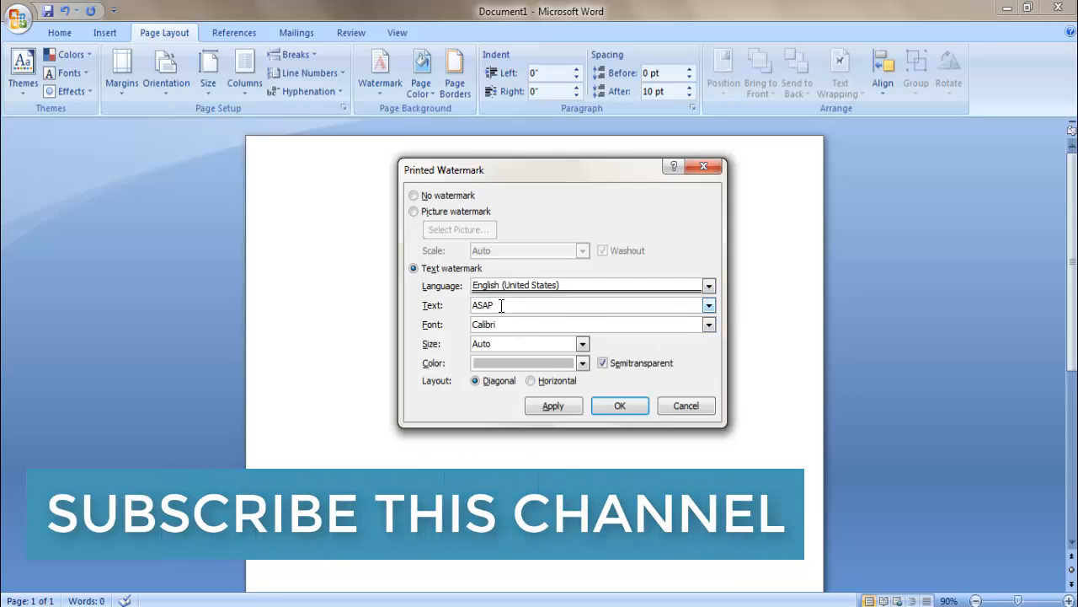
key("BackSpace")
key("BackSpace")
key("BackSpace")
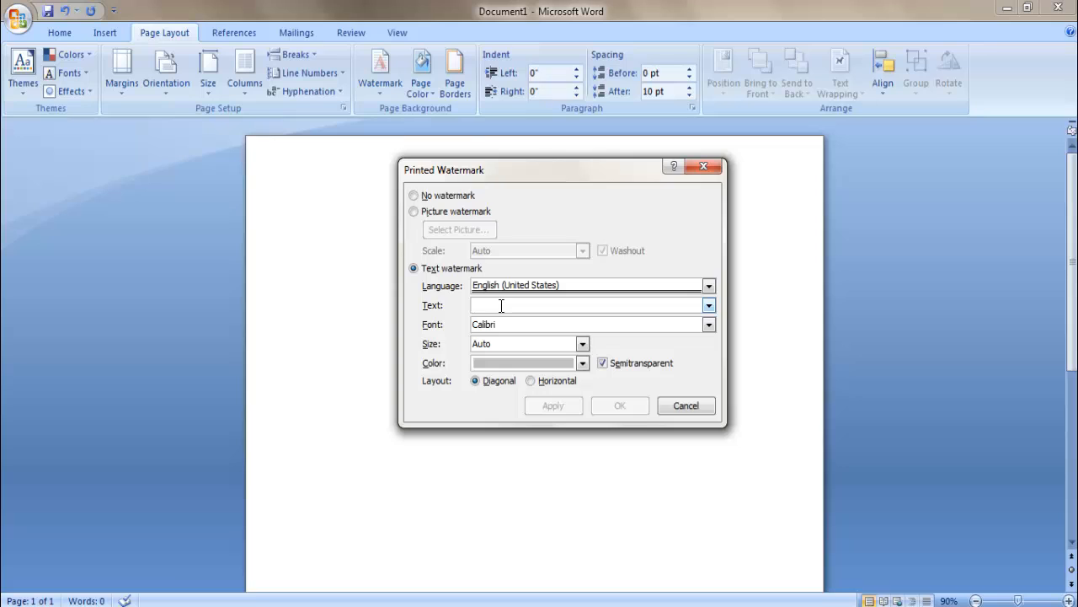
type("Nil Fgun11")
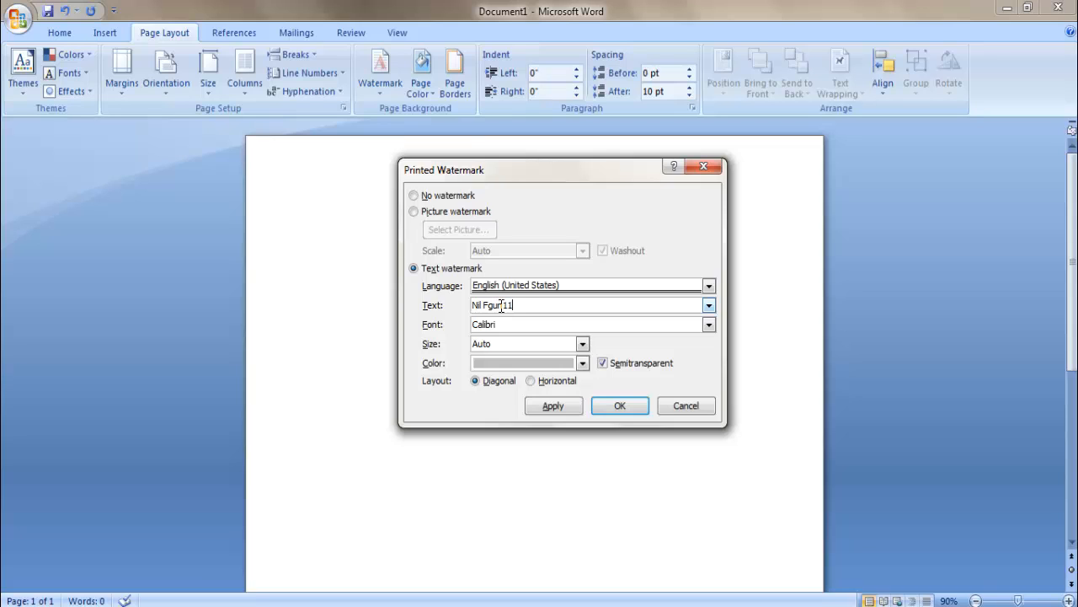
Step: Look through the font, size and color choices for the text watermark, keep the current settings and apply it
left_click(708, 325)
scroll(679, 353, "down", 5)
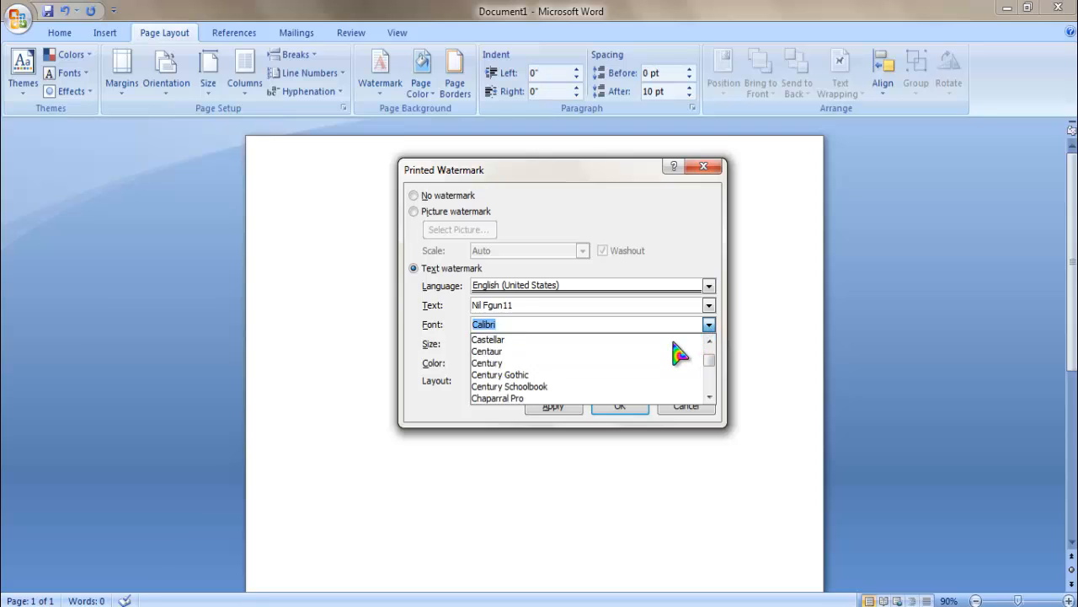
left_click(709, 329)
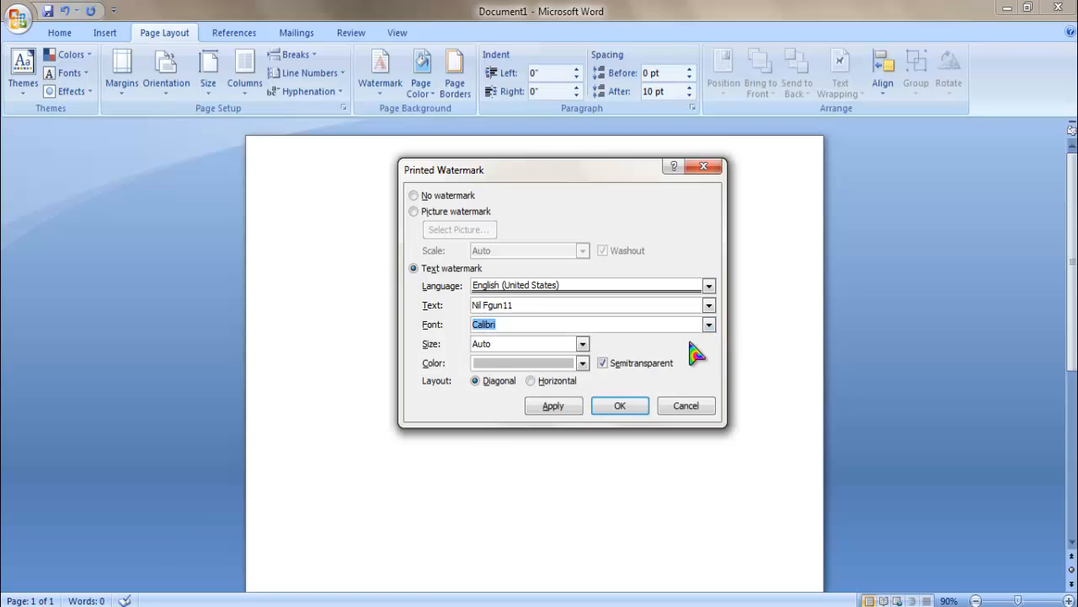
left_click(583, 343)
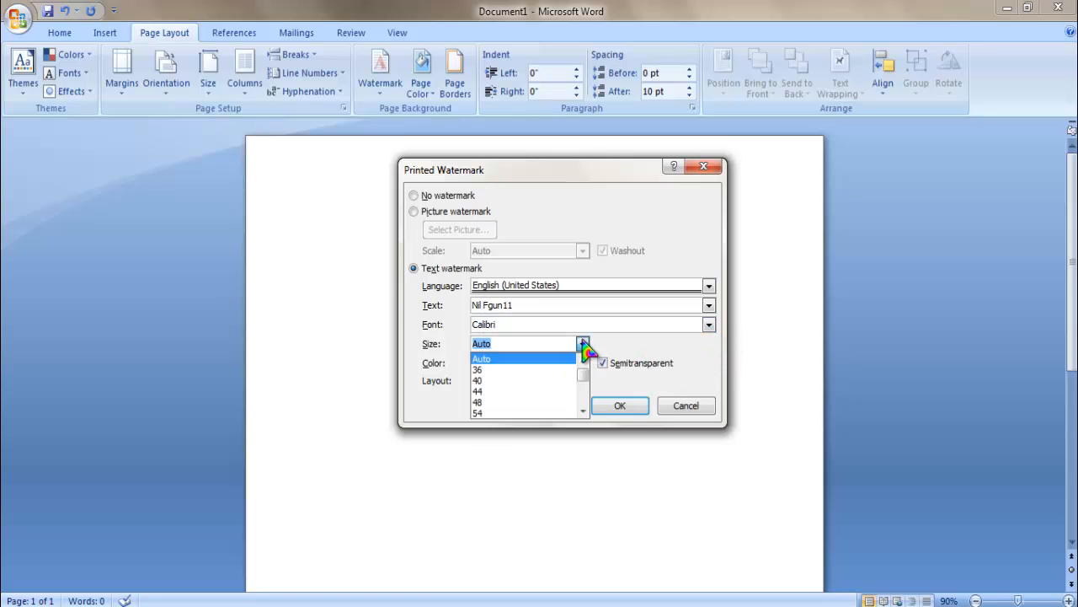
left_click(582, 346)
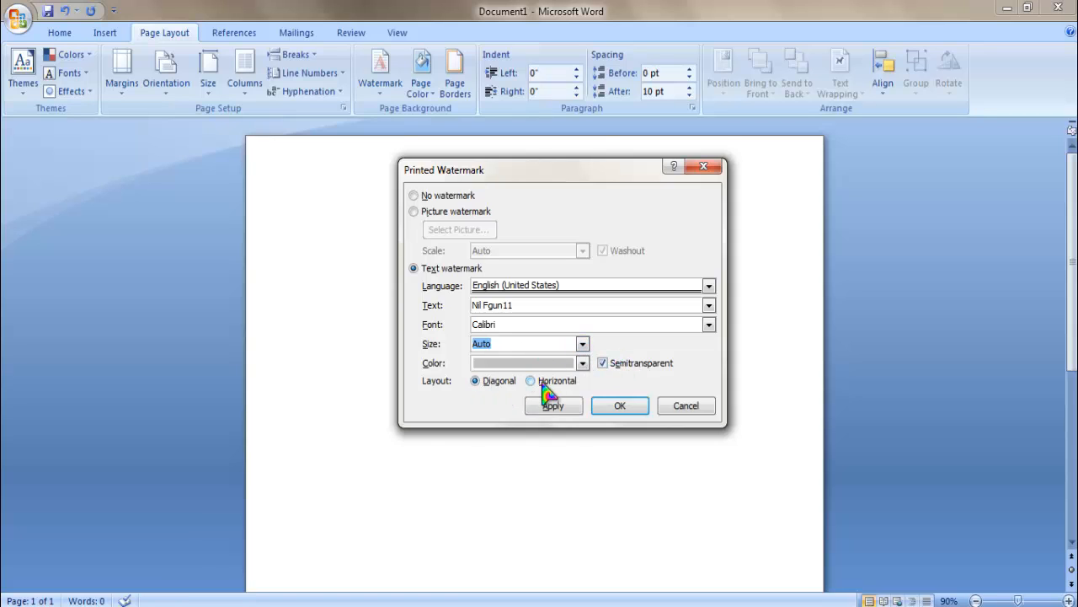
left_click(583, 364)
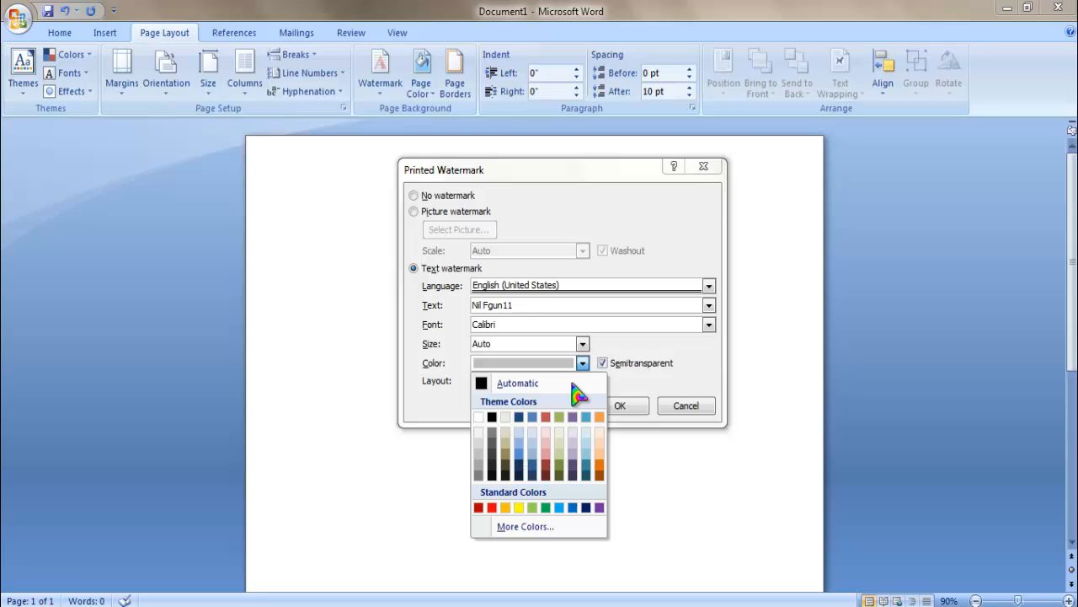
left_click(582, 364)
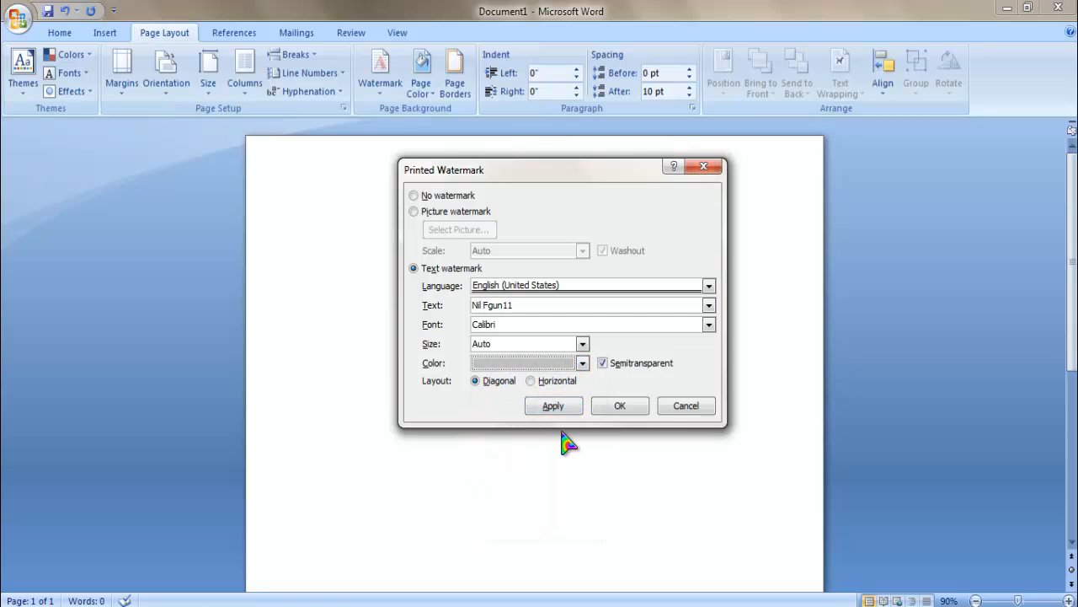
left_click(554, 406)
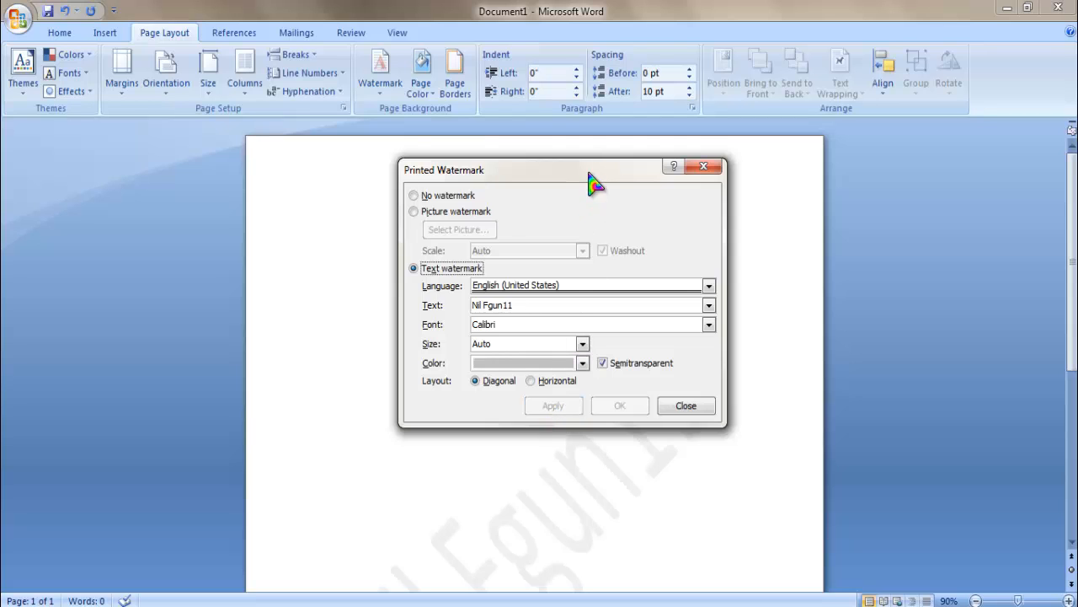
Step: Move the watermark settings off the page's center and apply a light olive green color to the text watermark
left_click_drag(594, 168, 816, 121)
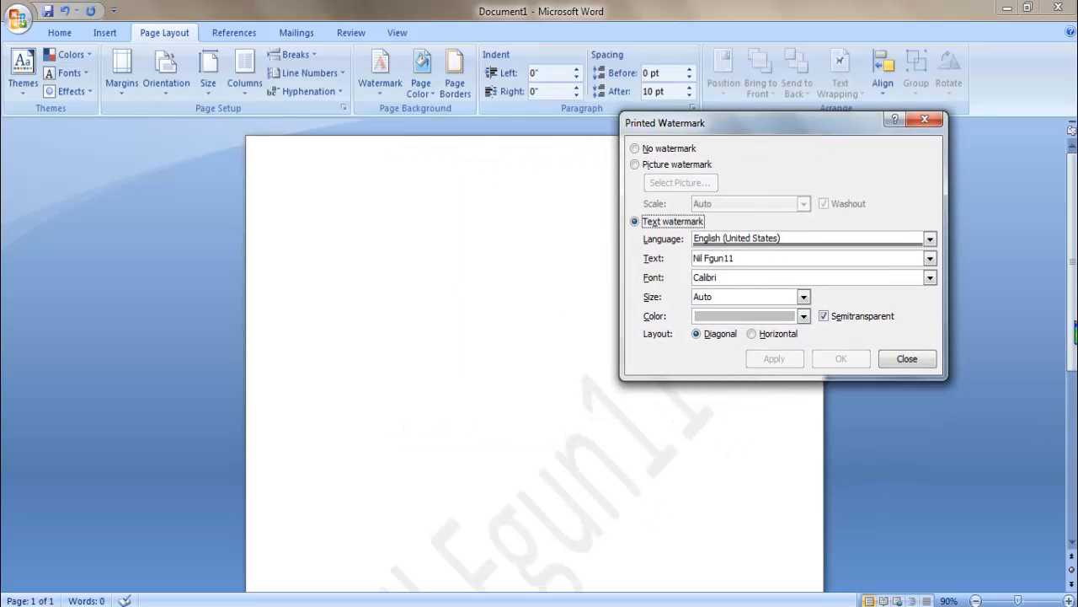
left_click(804, 317)
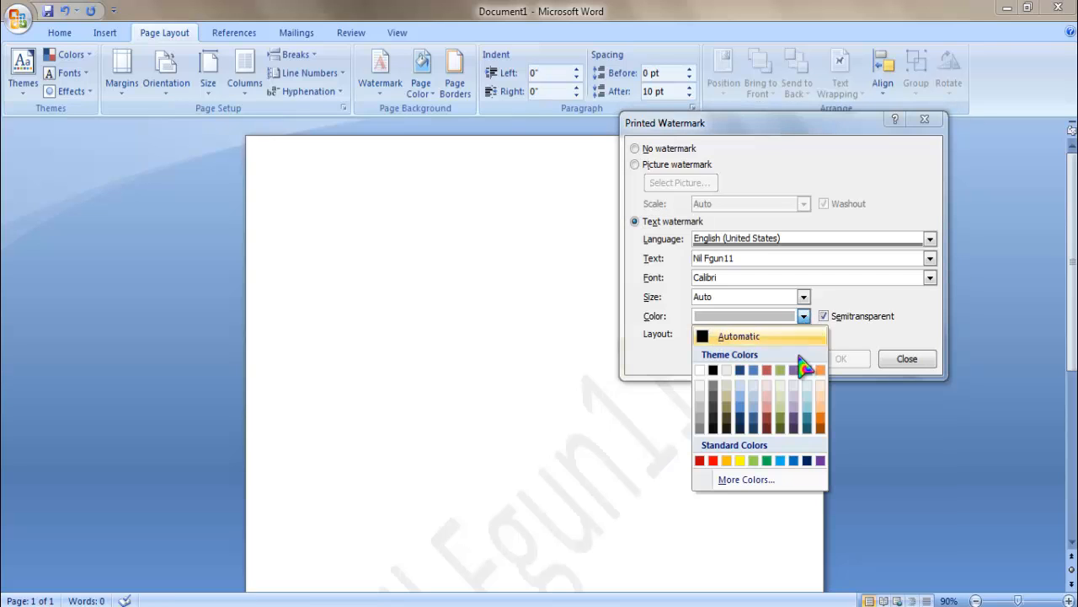
left_click(785, 415)
left_click(772, 361)
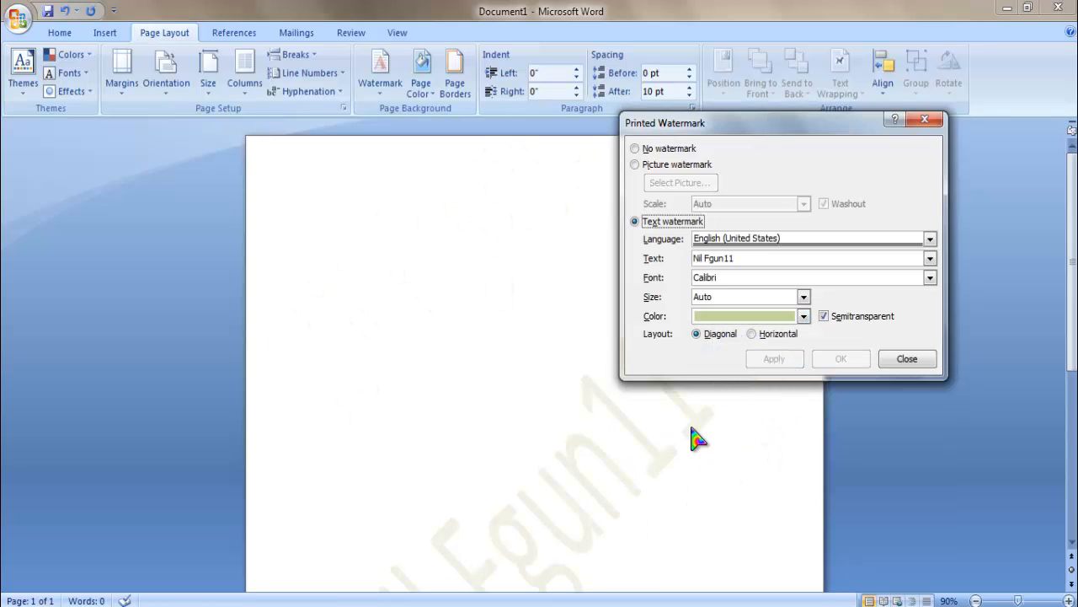
Step: Recolor the text watermark to a dark aqua shade, apply it and close the watermark settings
left_click(804, 317)
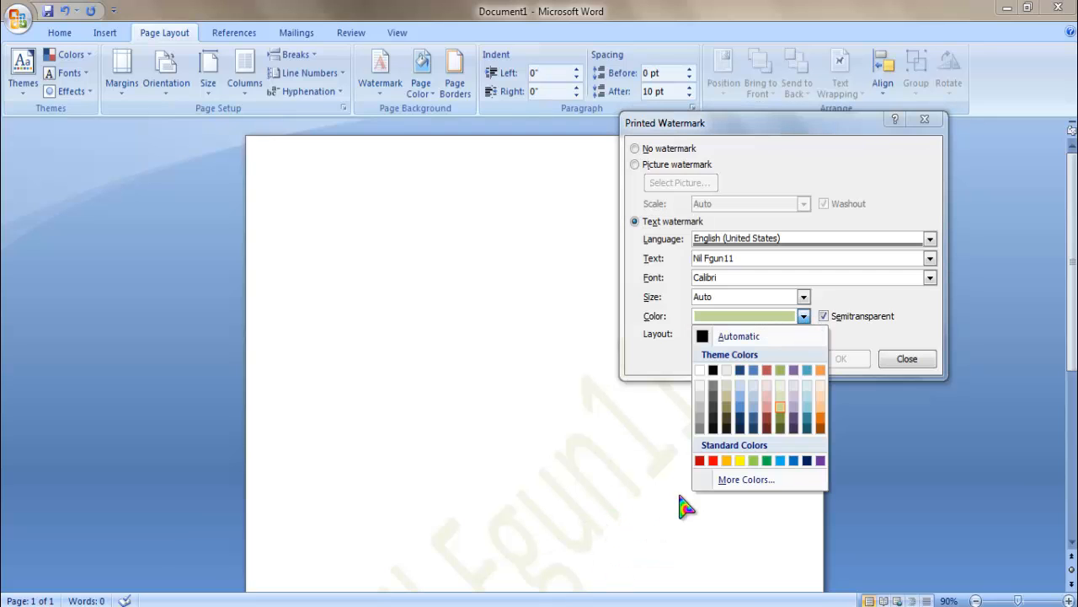
left_click(805, 425)
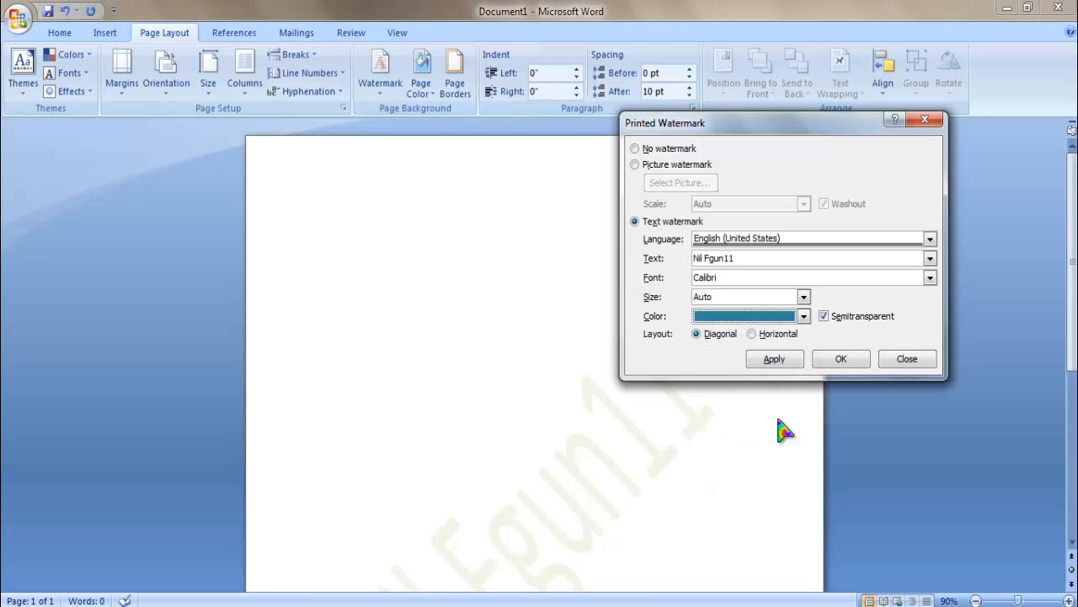
left_click(771, 361)
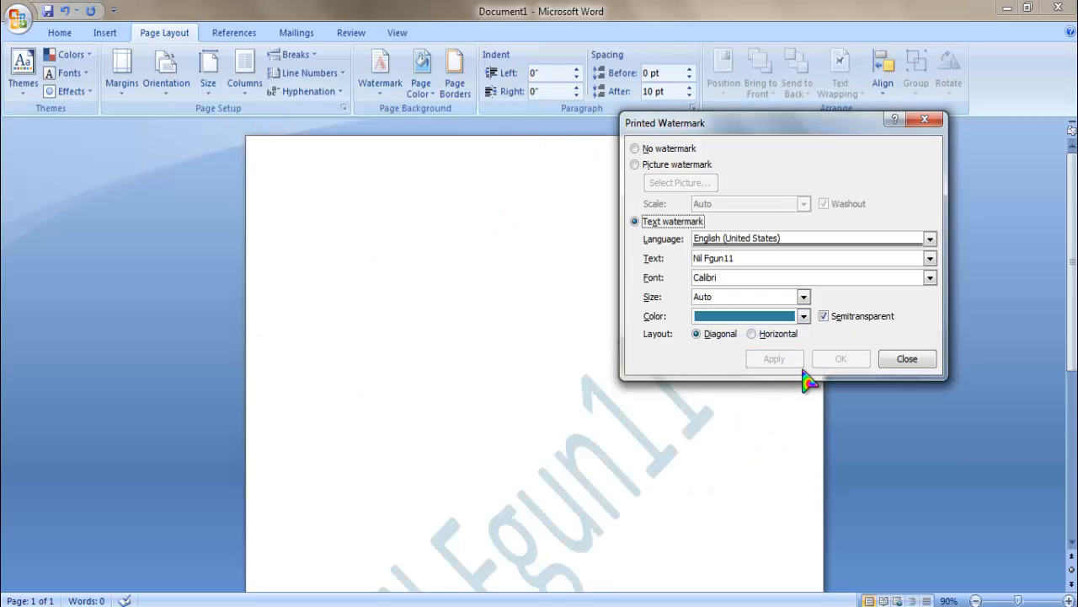
left_click(906, 360)
Step: Look over the diagonal text watermark throughout the document's pages
scroll(623, 477, "down", 8)
scroll(626, 473, "up", 3)
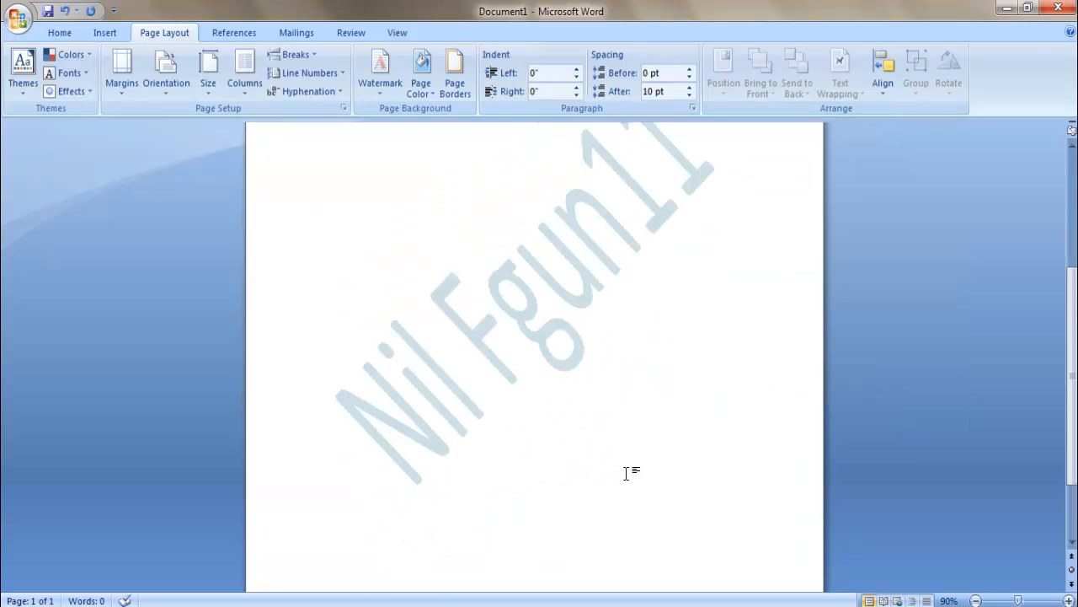
scroll(626, 473, "up", 2)
scroll(578, 461, "down", 4)
scroll(583, 459, "up", 5)
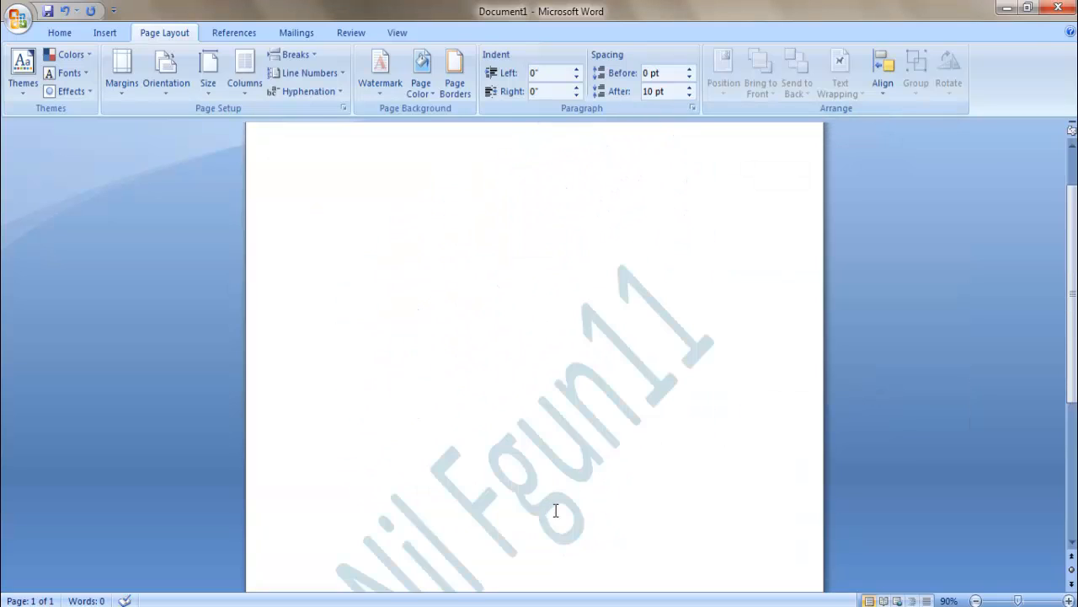
scroll(665, 484, "down", 5)
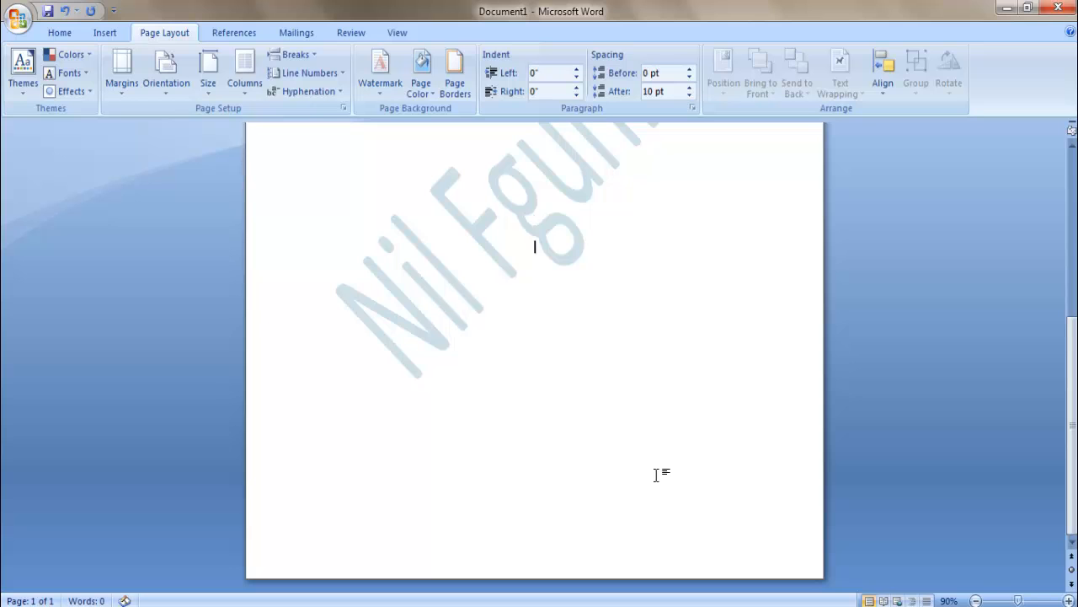
scroll(657, 476, "down", 14)
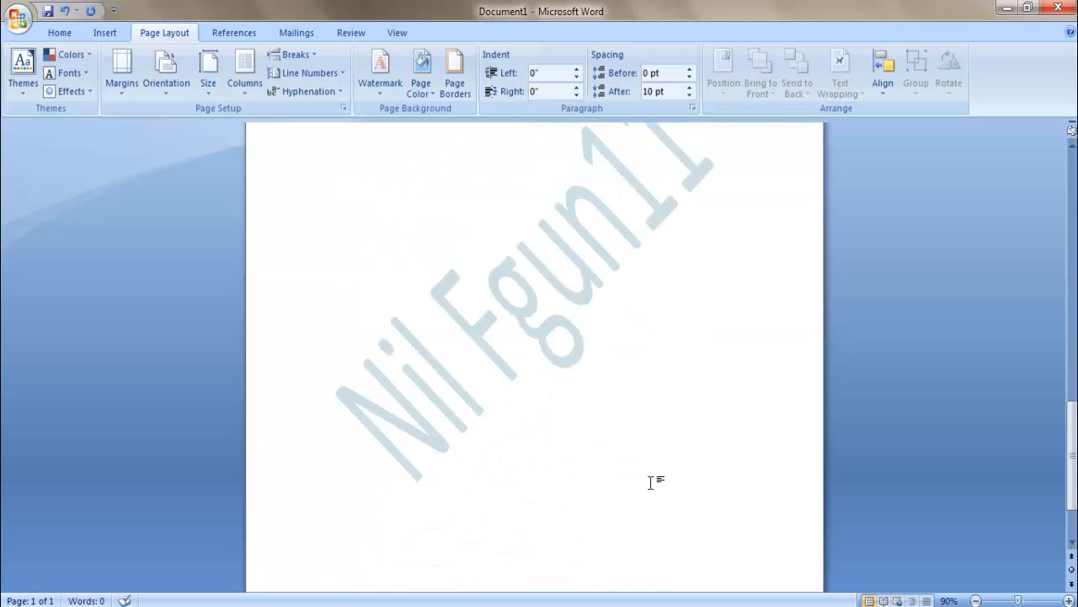
scroll(650, 480, "up", 2)
scroll(650, 482, "down", 9)
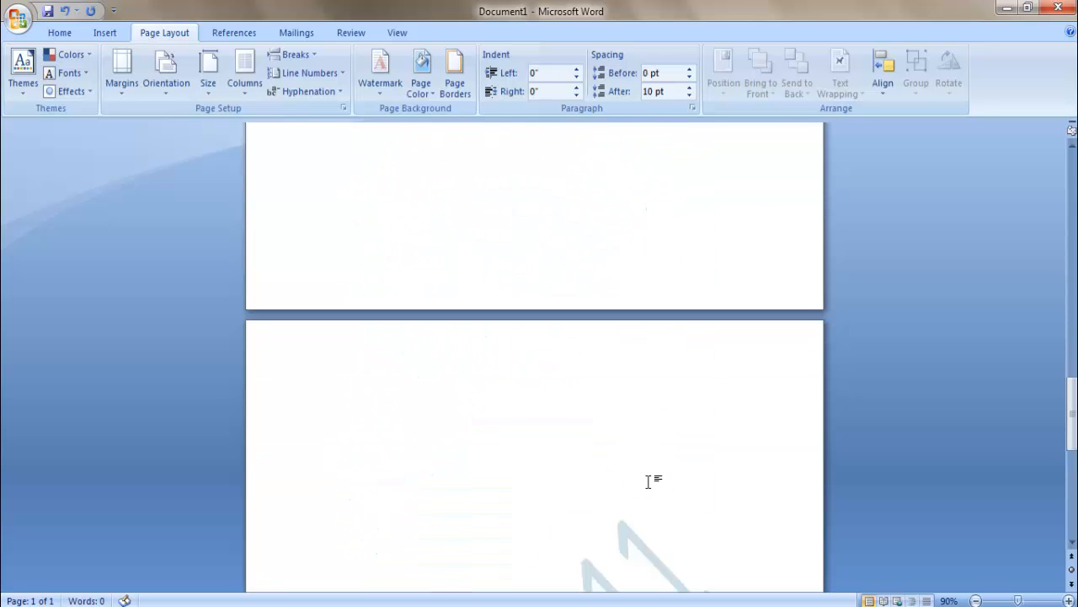
scroll(651, 472, "up", 6)
scroll(649, 468, "down", 18)
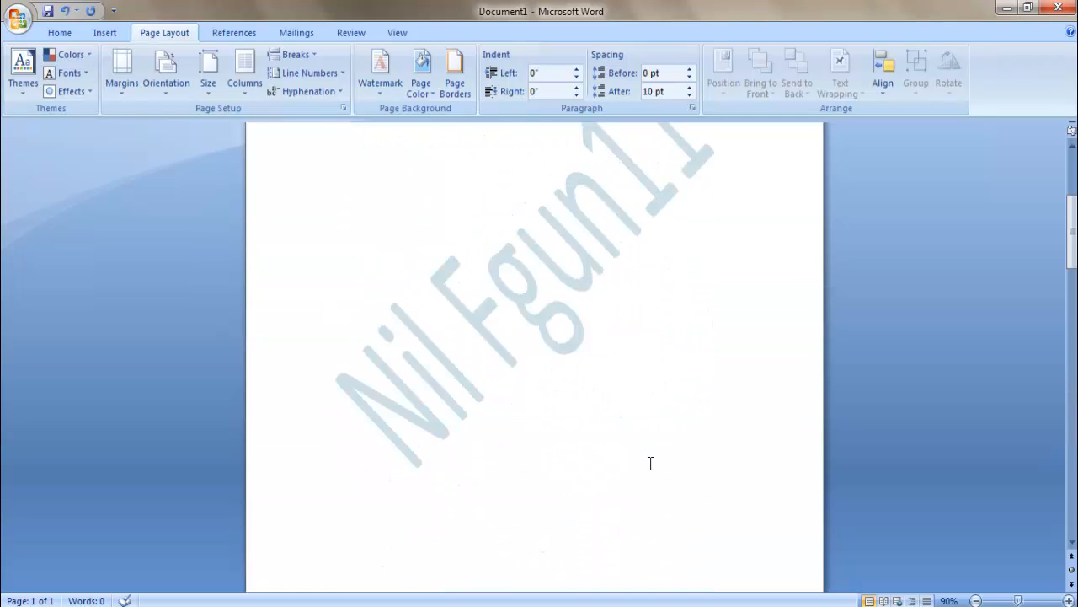
scroll(647, 466, "up", 4)
scroll(646, 464, "down", 2)
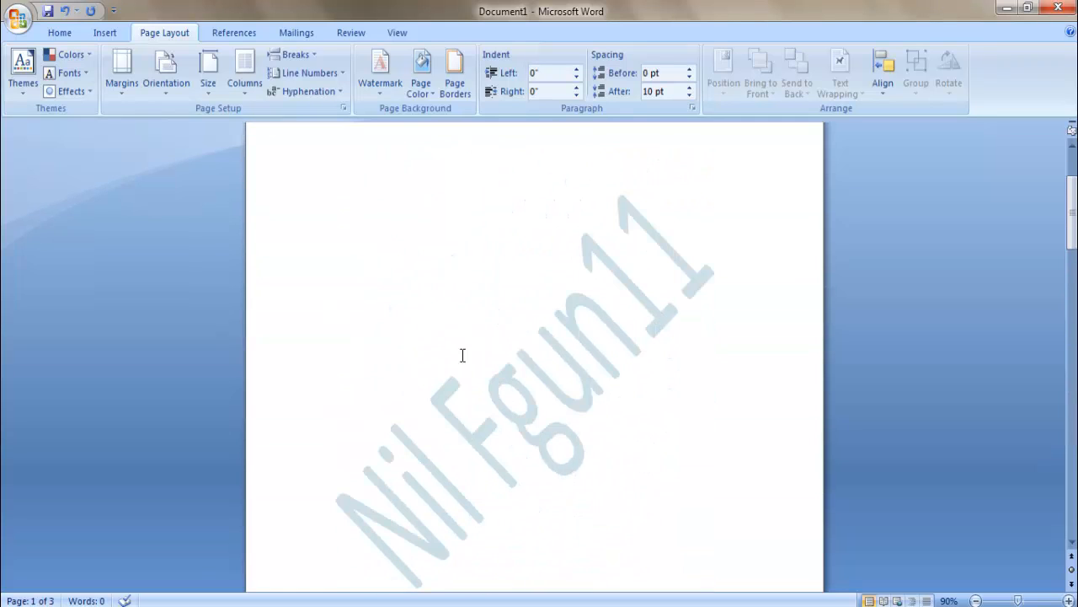
Step: Remove the text watermark from the document and review the pages and the watermark choices
left_click(380, 72)
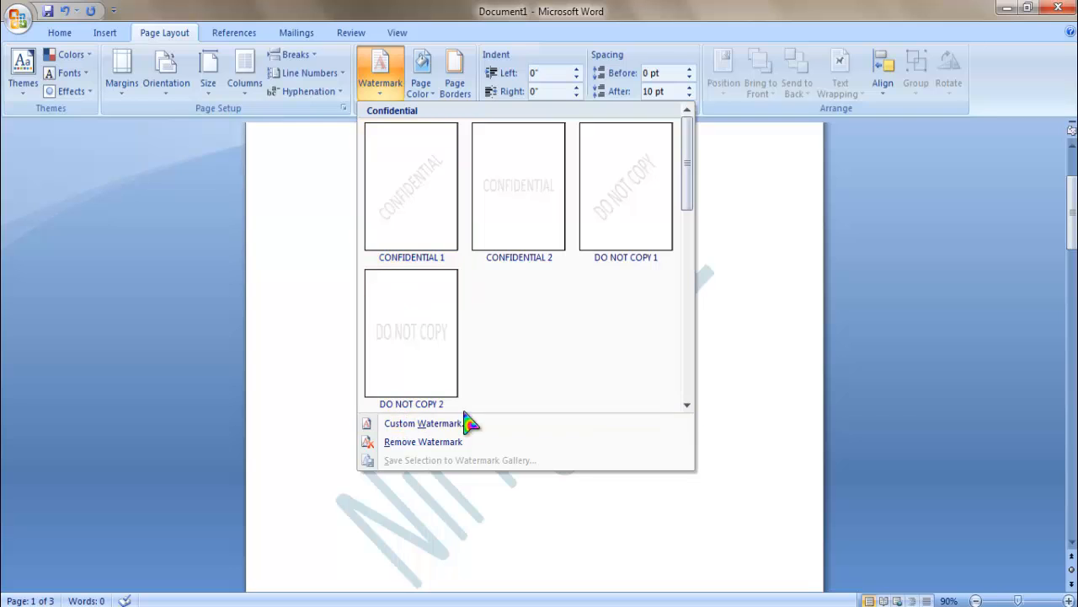
left_click(417, 445)
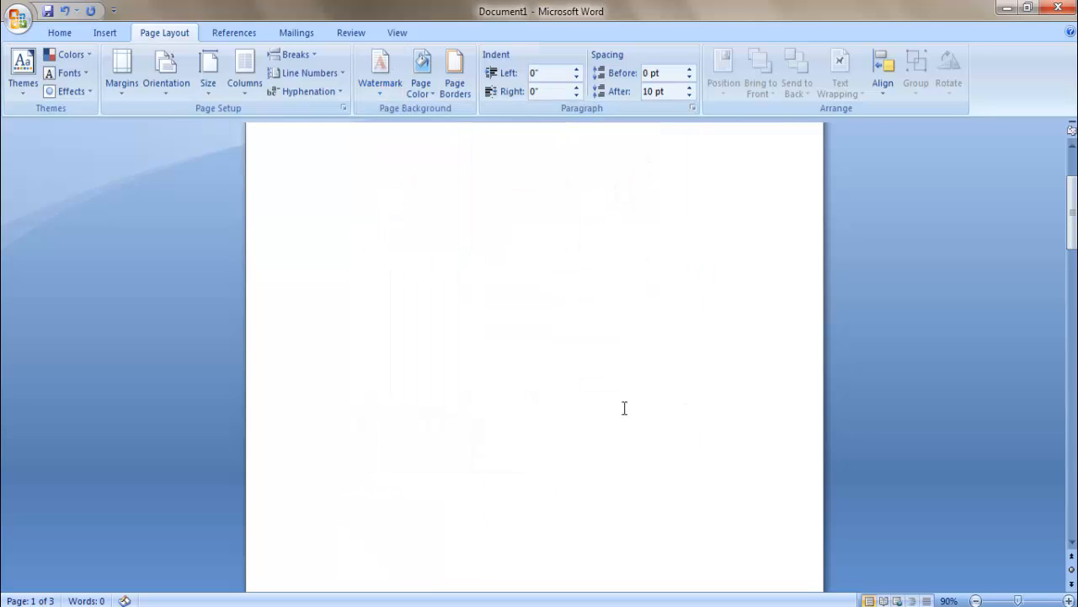
scroll(640, 422, "down", 10)
scroll(633, 427, "up", 6)
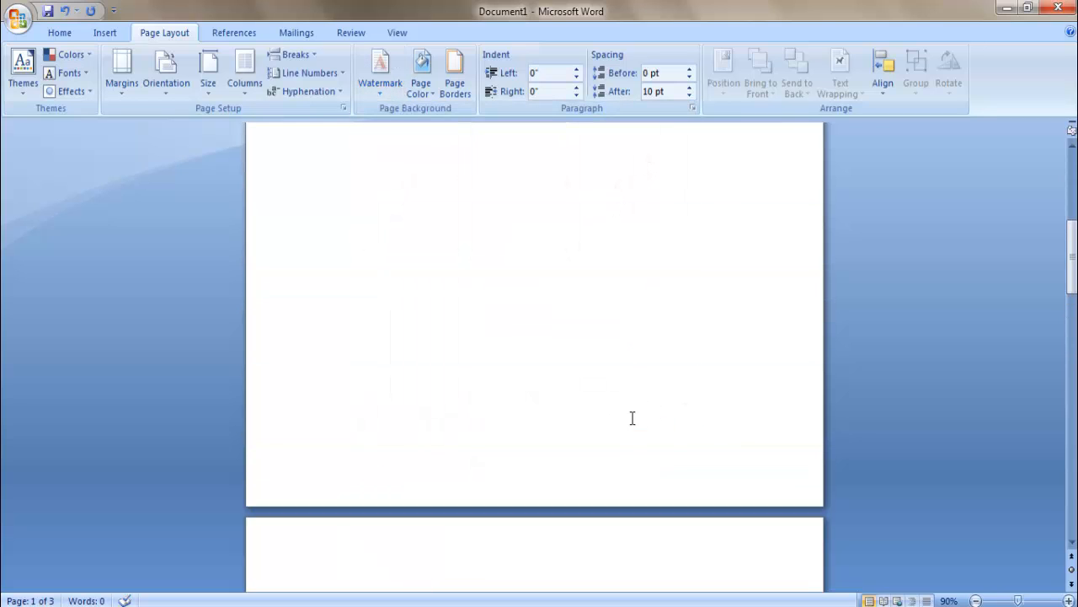
left_click(388, 84)
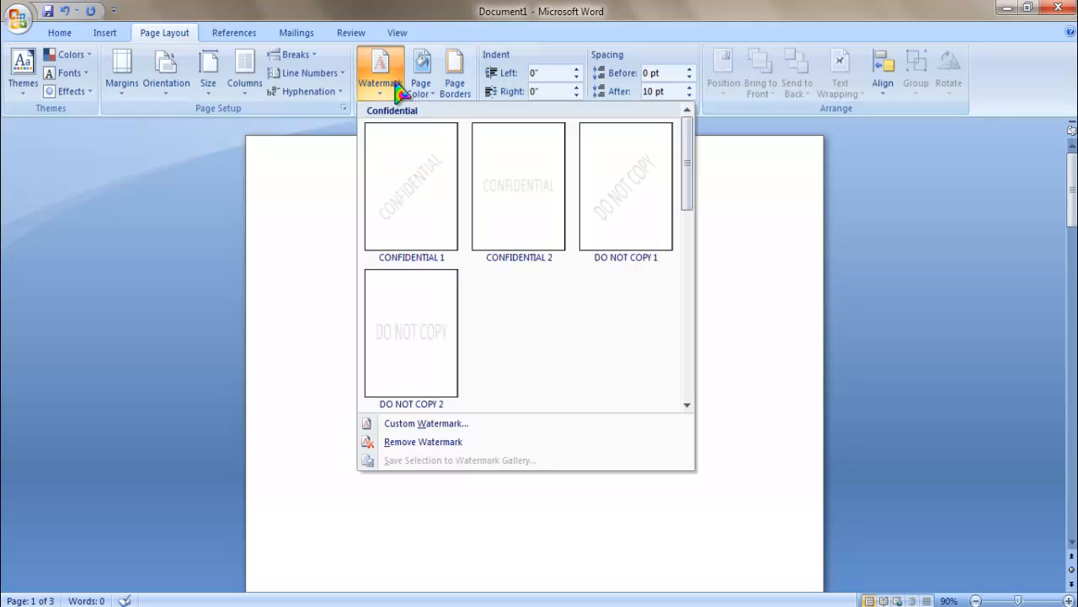
left_click(740, 362)
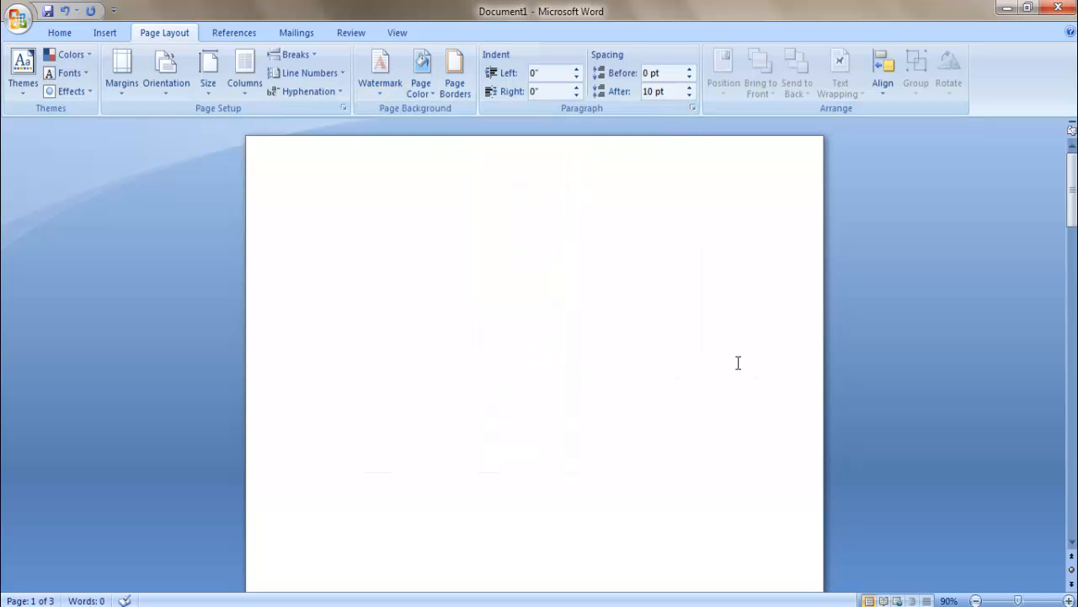
Step: Set the page color to a custom pink with RGB values 246, 162, 234
left_click(428, 81)
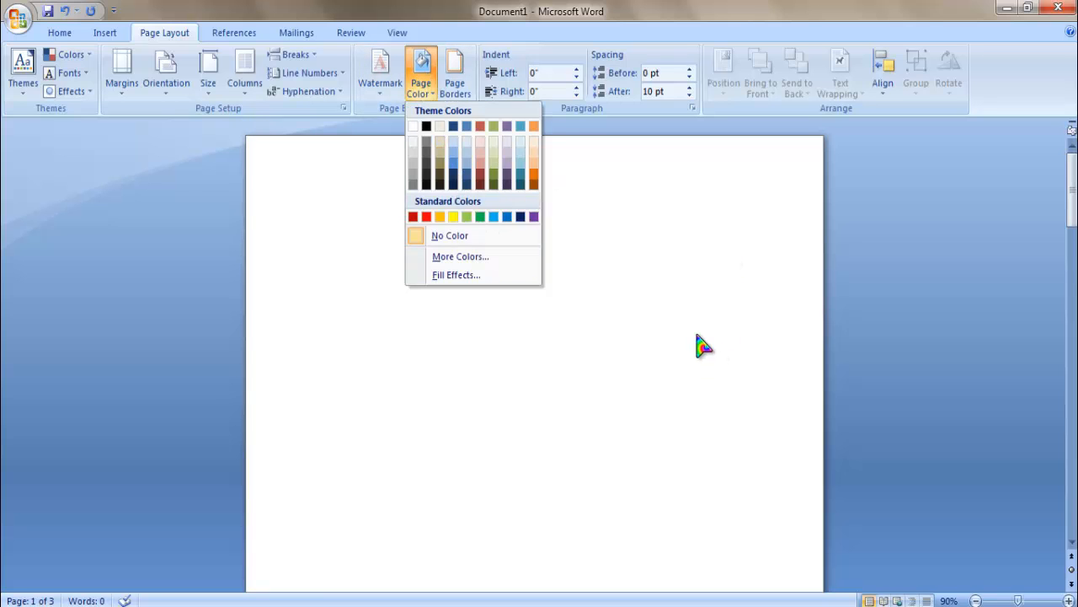
left_click(698, 333)
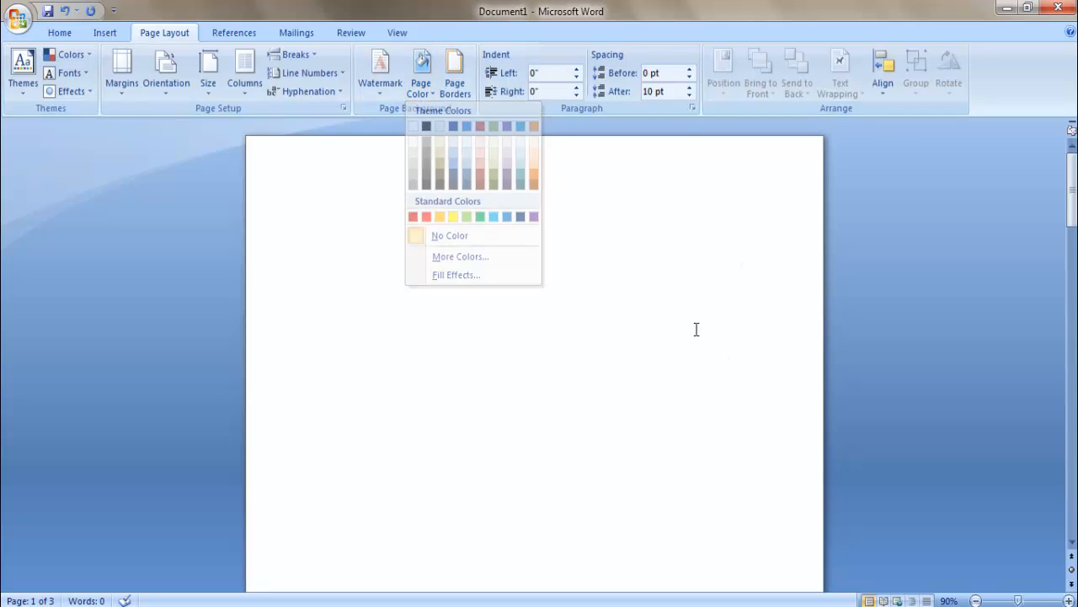
left_click(425, 91)
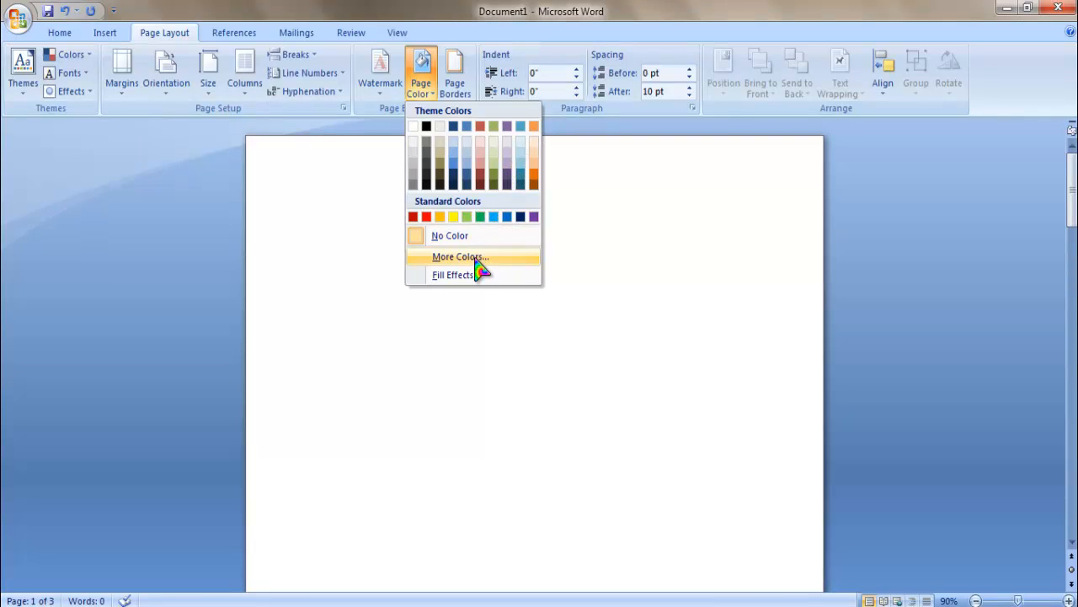
left_click(476, 259)
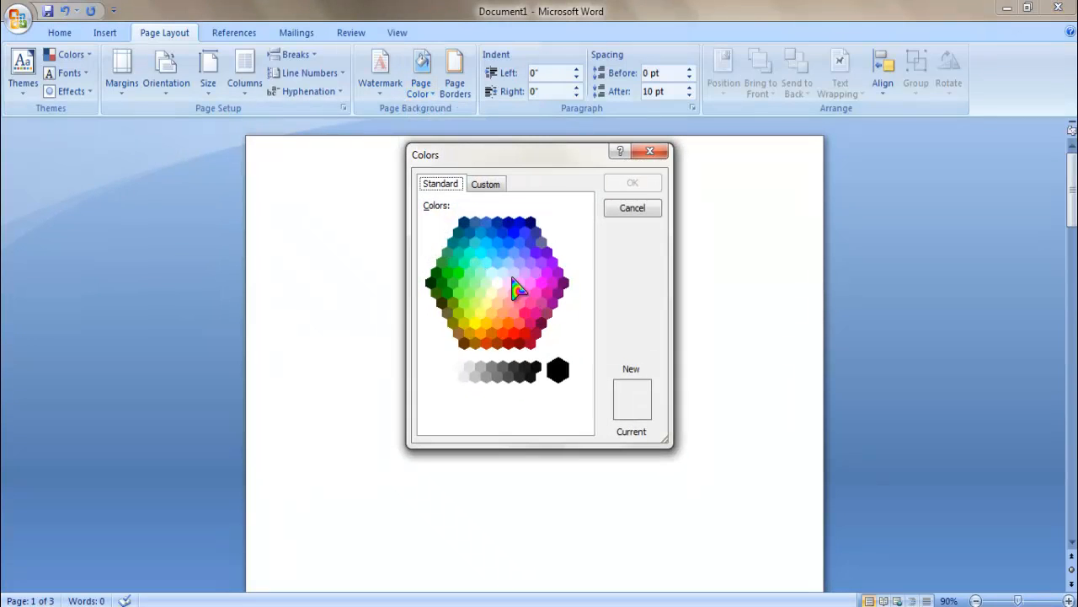
left_click(508, 263)
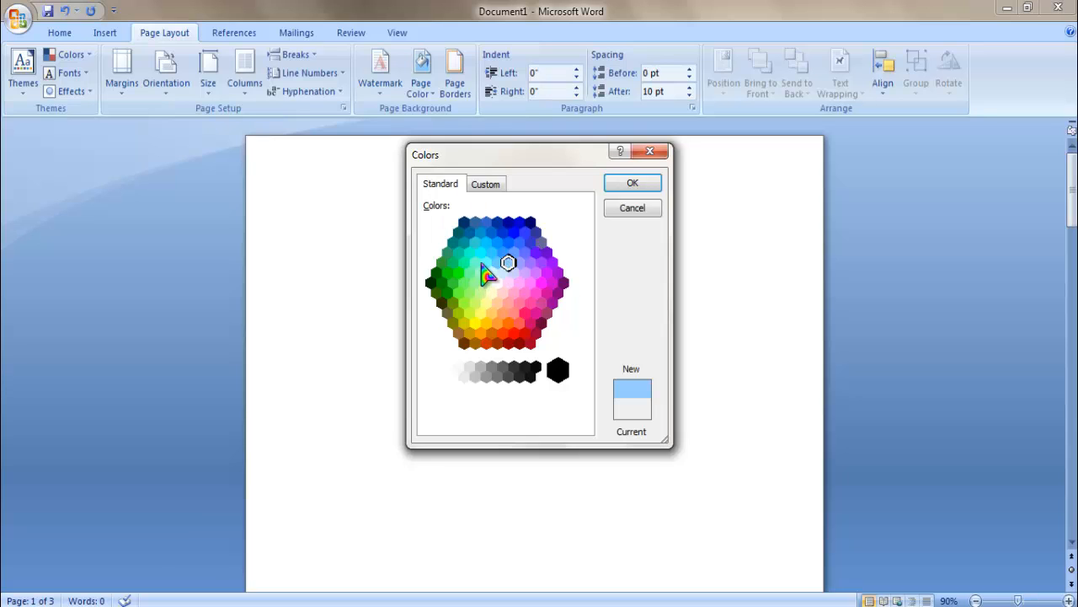
left_click(487, 184)
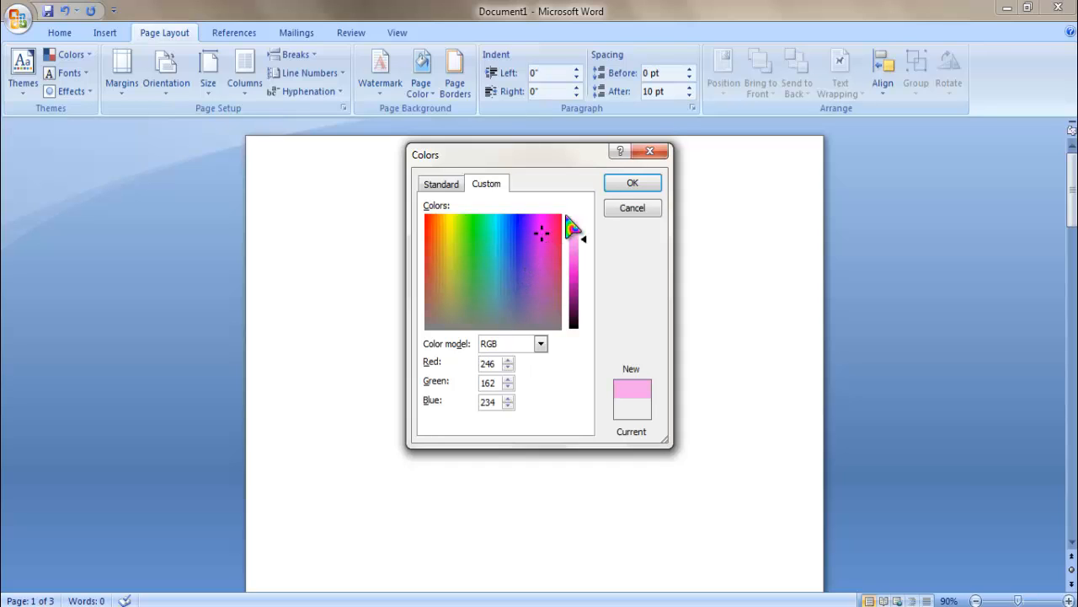
left_click(628, 186)
Step: Bring up the page's fill effects, move them off the page's center and choose a two-color gradient after trying the other color modes
left_click(423, 78)
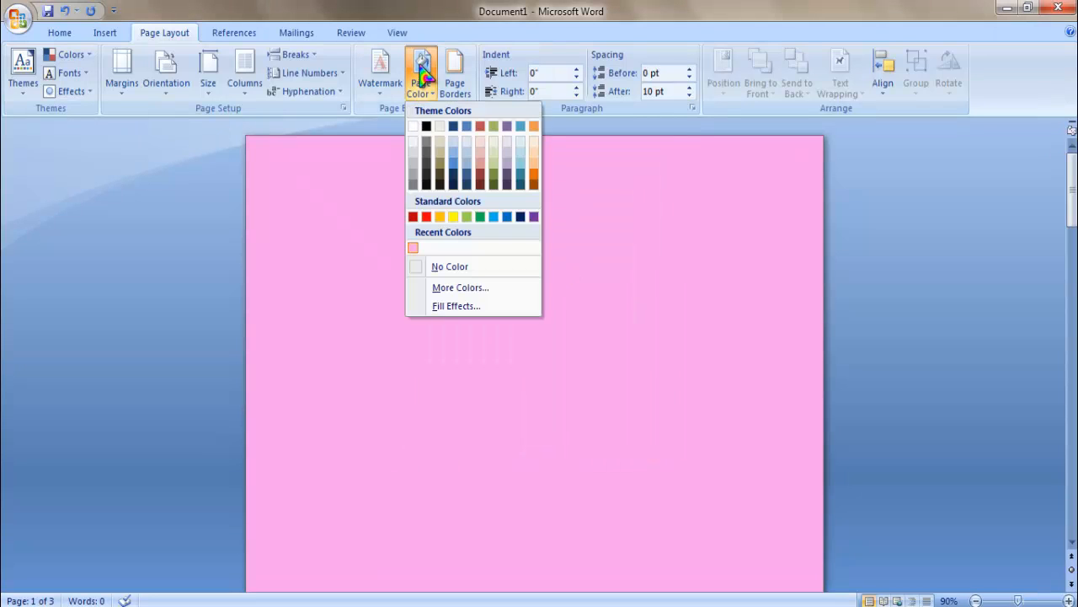
left_click(466, 308)
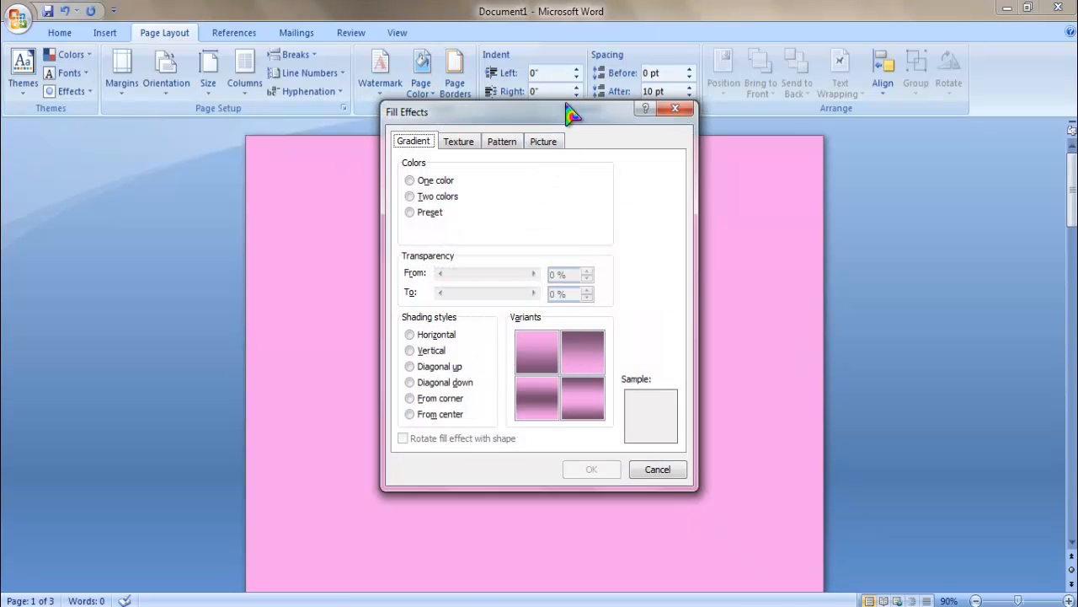
left_click_drag(570, 108, 767, 133)
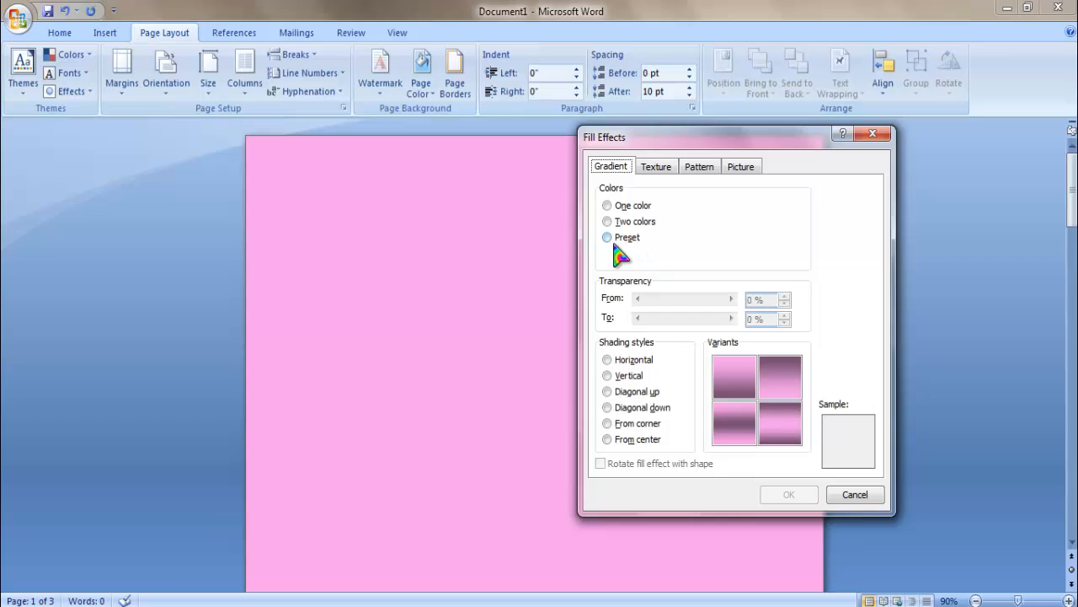
left_click(608, 206)
left_click(607, 221)
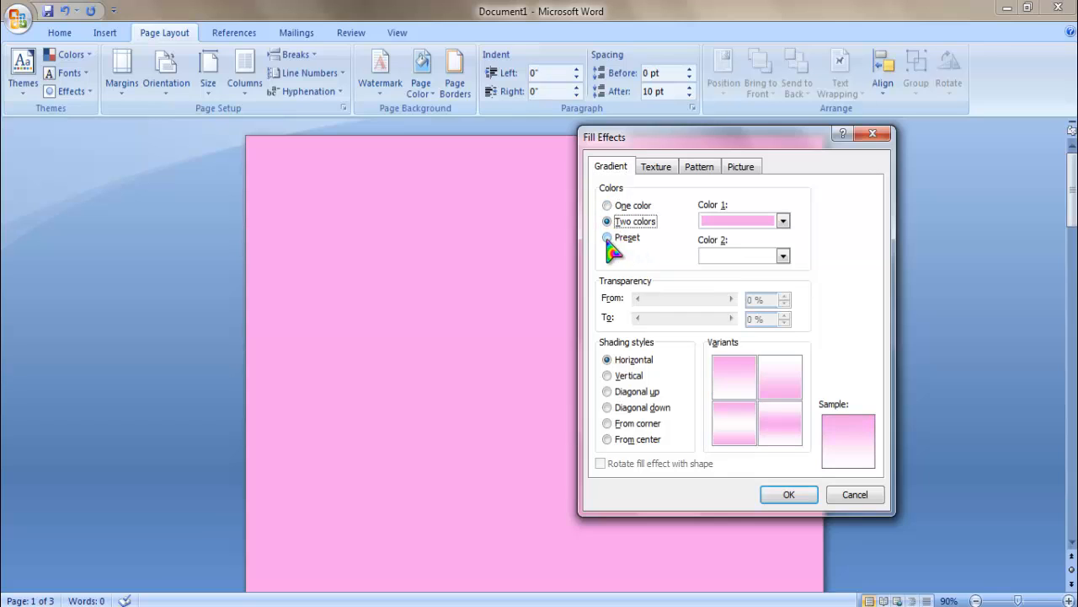
left_click(607, 238)
left_click(607, 221)
Step: Set the gradient's second color to yellow, apply the fill and look over the pages
left_click(784, 256)
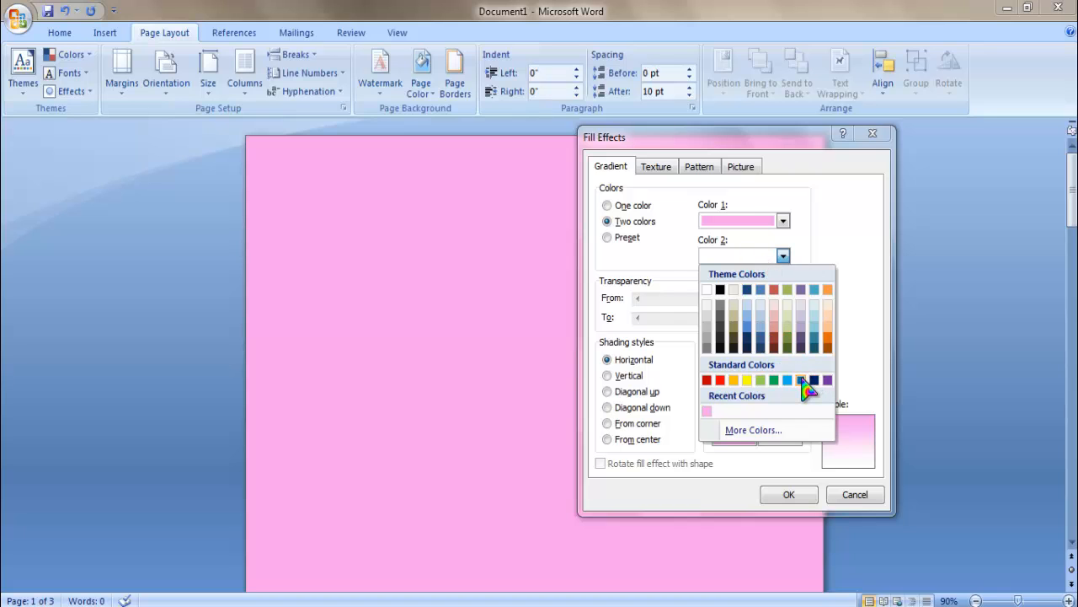
left_click(746, 380)
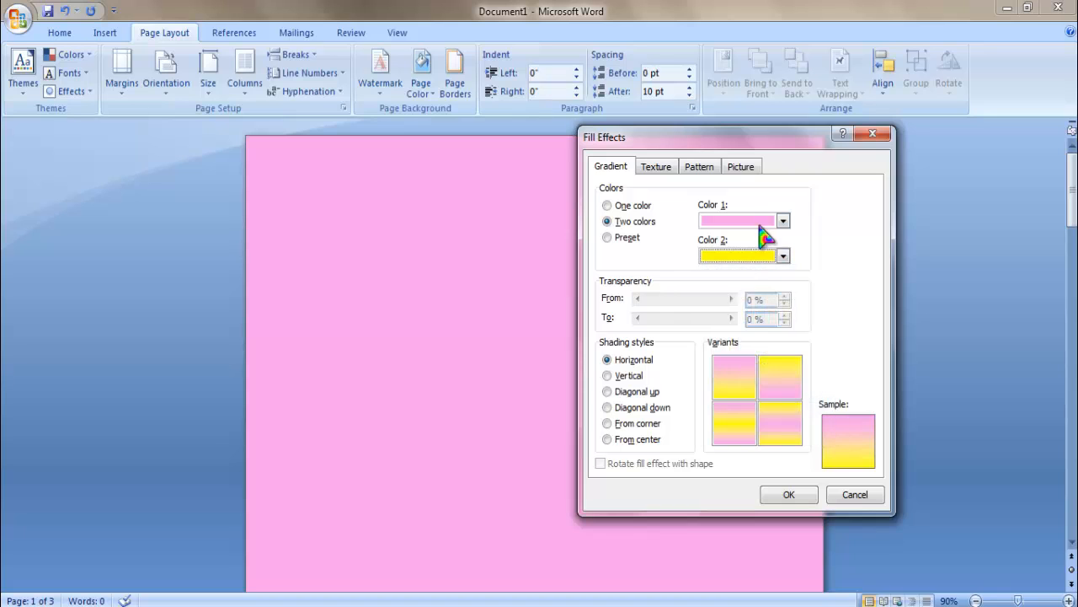
left_click(789, 494)
scroll(645, 415, "down", 5)
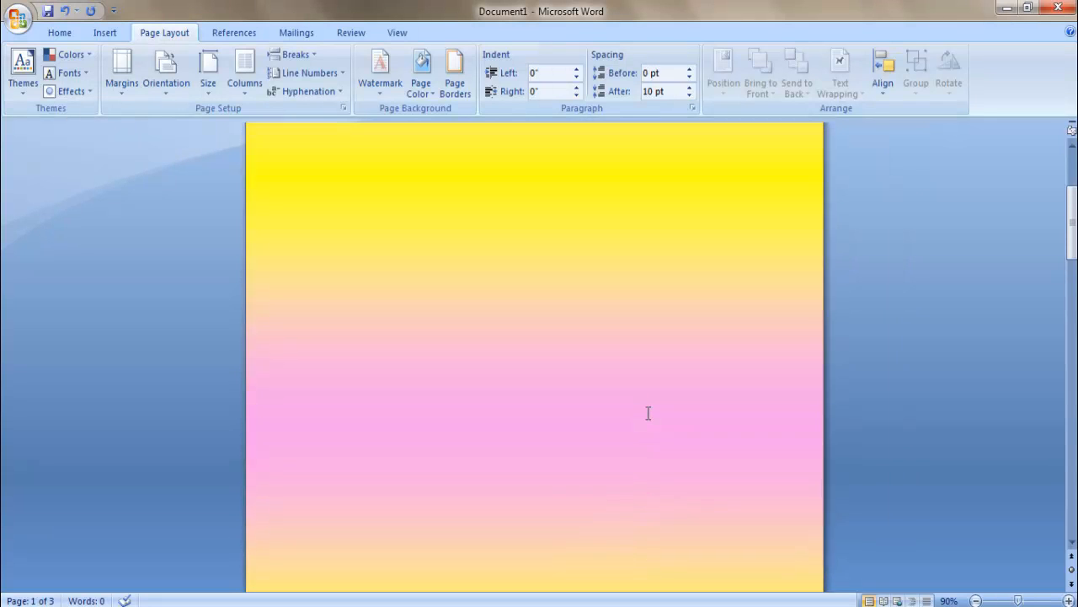
scroll(647, 409, "down", 15)
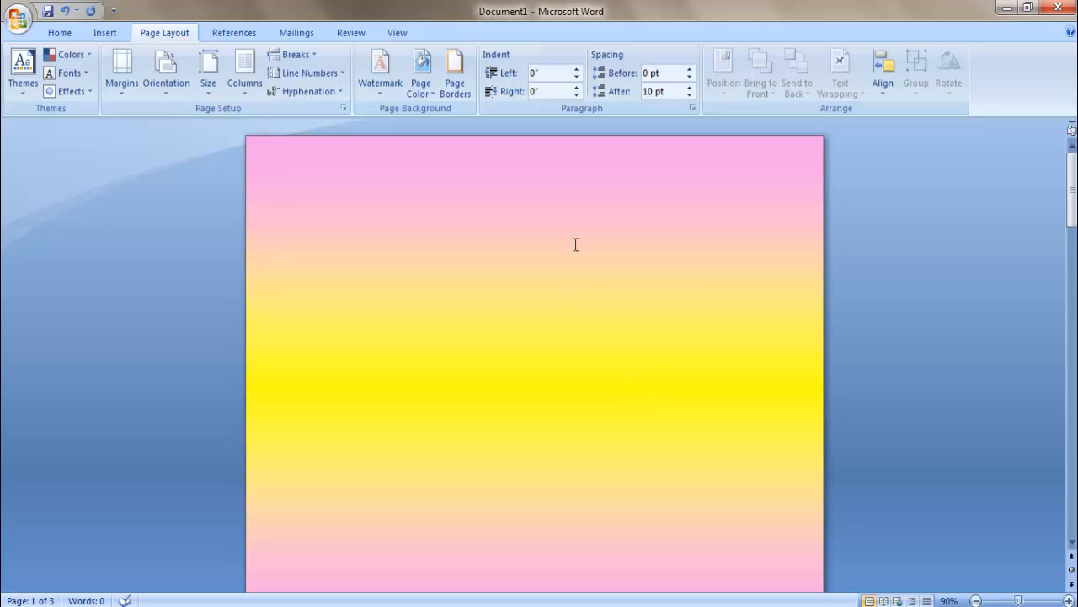
Step: Change the page gradient's shading style to Diagonal up, apply it and check the page
left_click(428, 83)
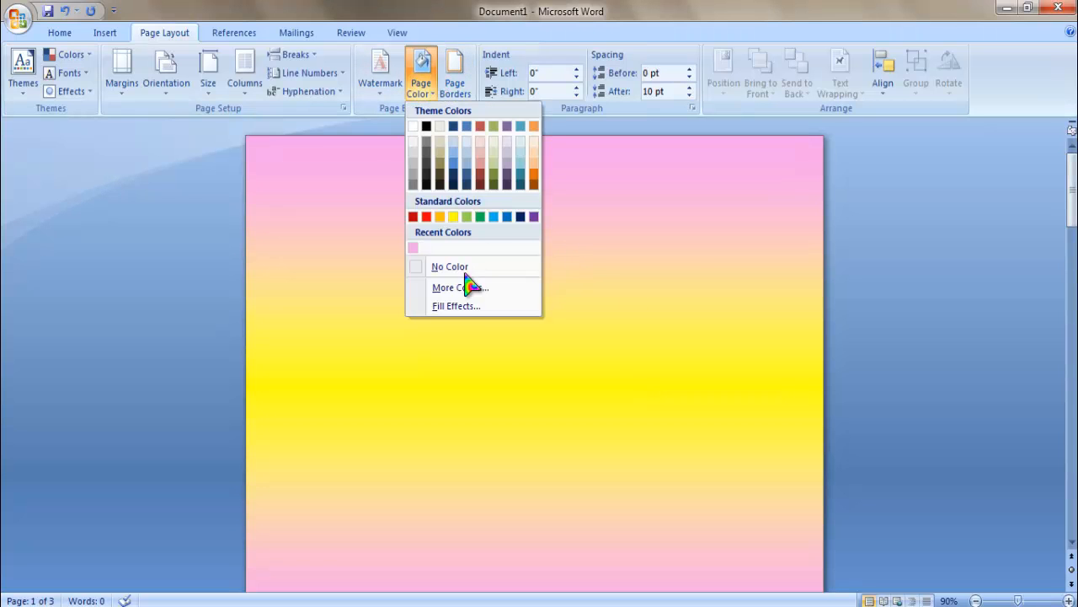
left_click(455, 307)
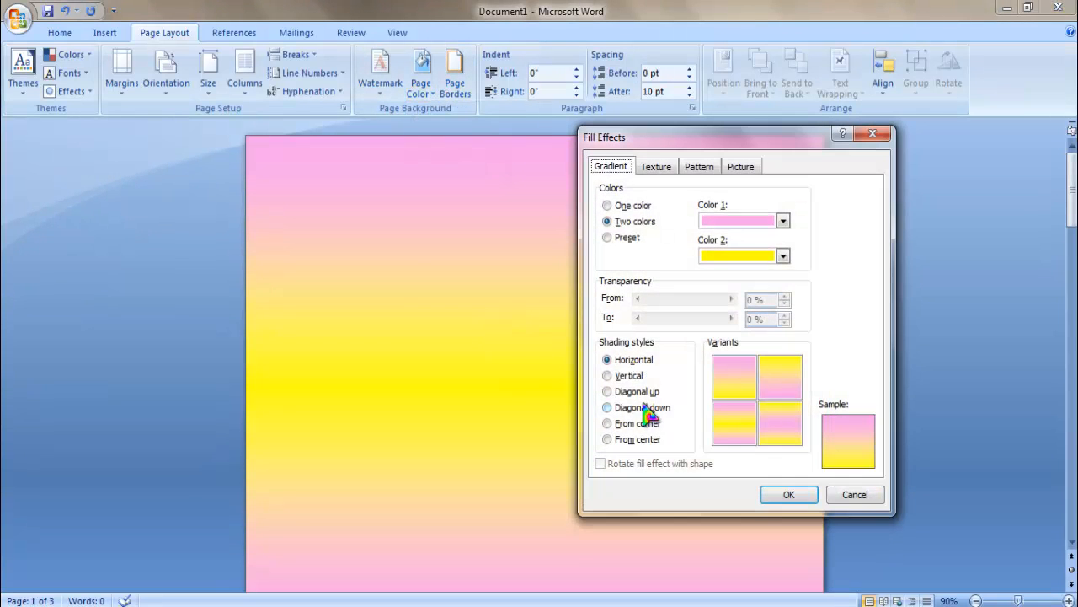
left_click(625, 376)
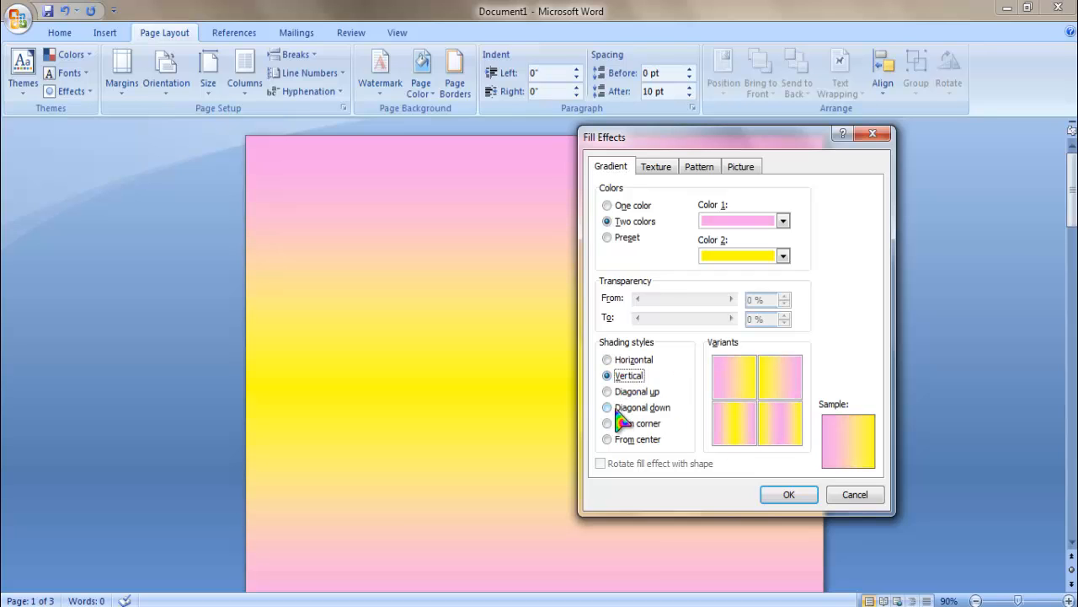
left_click(628, 392)
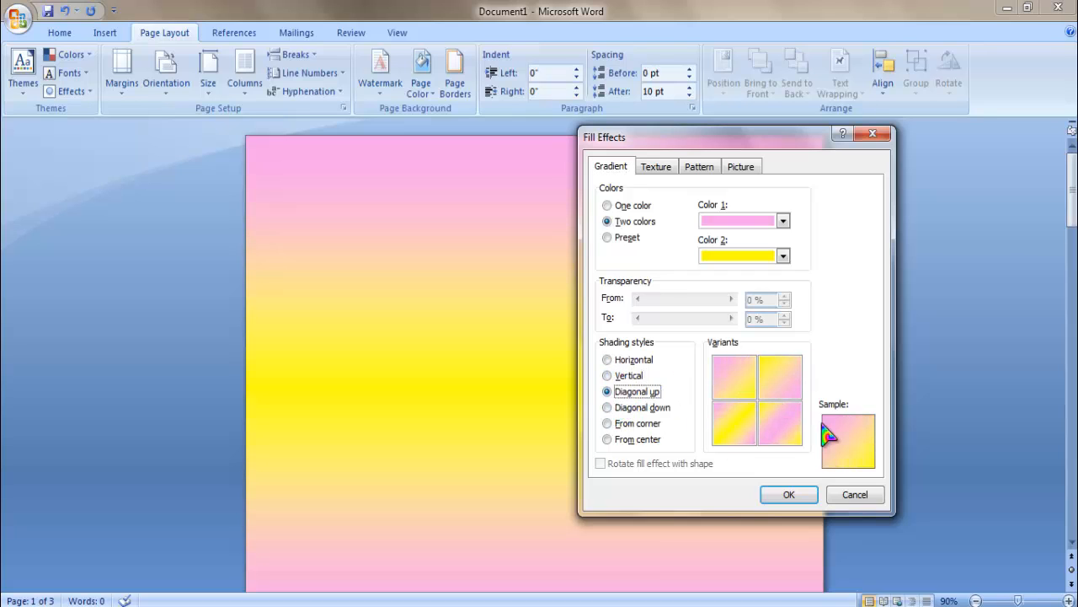
left_click(802, 495)
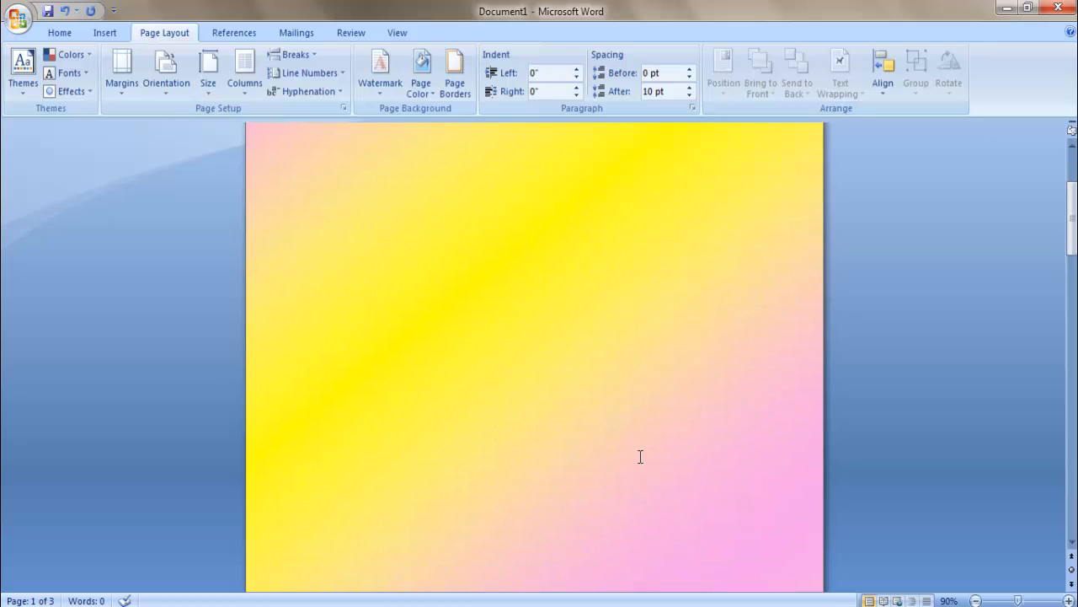
scroll(641, 456, "up", 1)
Step: Try the Canvas texture in the page's fill effects and browse the sample pictures for a custom texture without inserting one
left_click(421, 87)
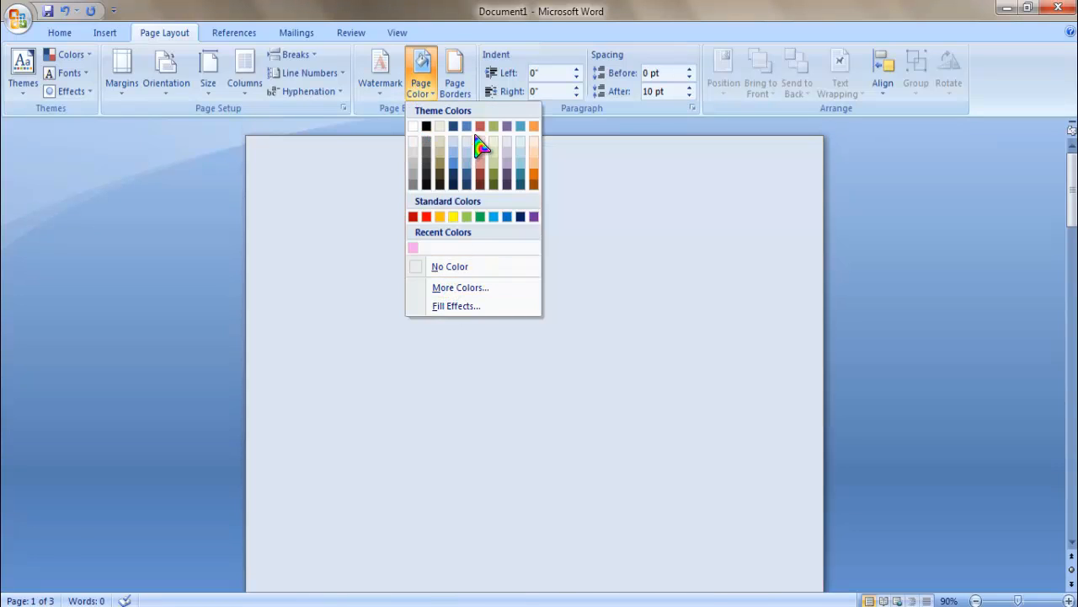
left_click(456, 306)
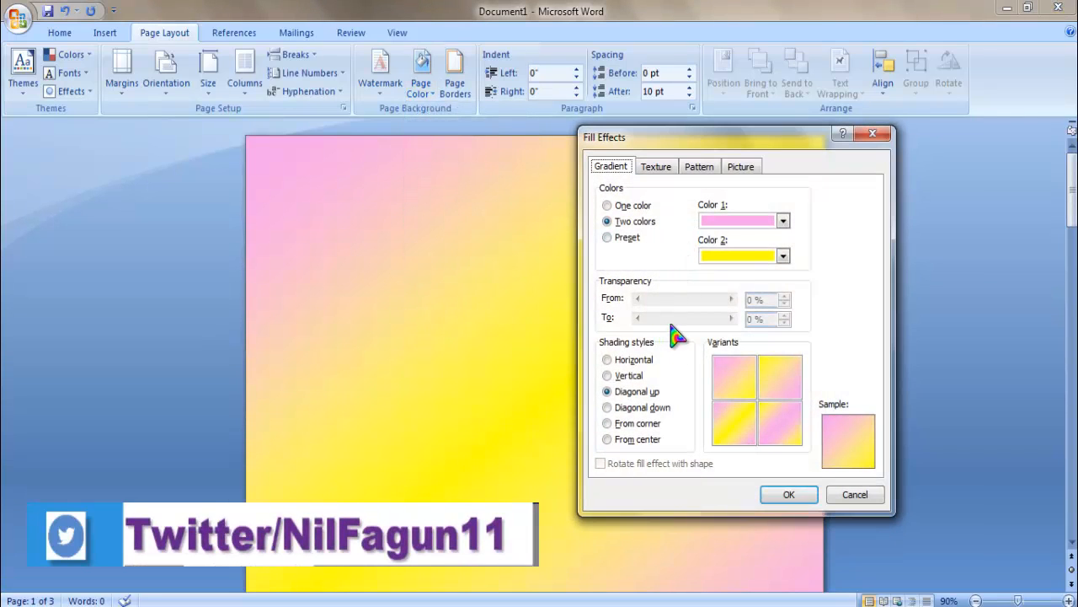
left_click(656, 168)
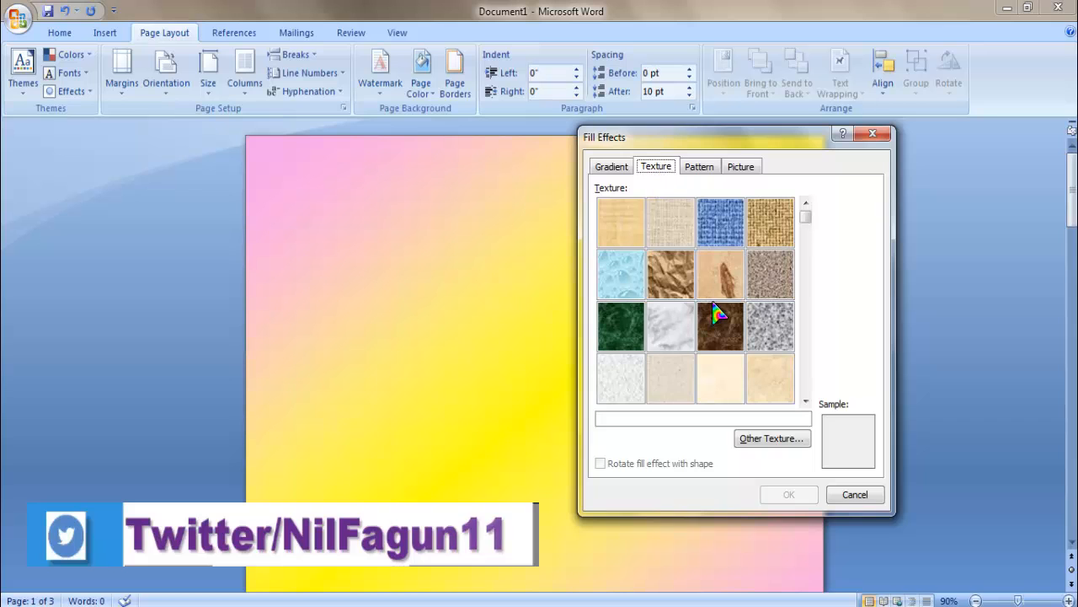
left_click(672, 223)
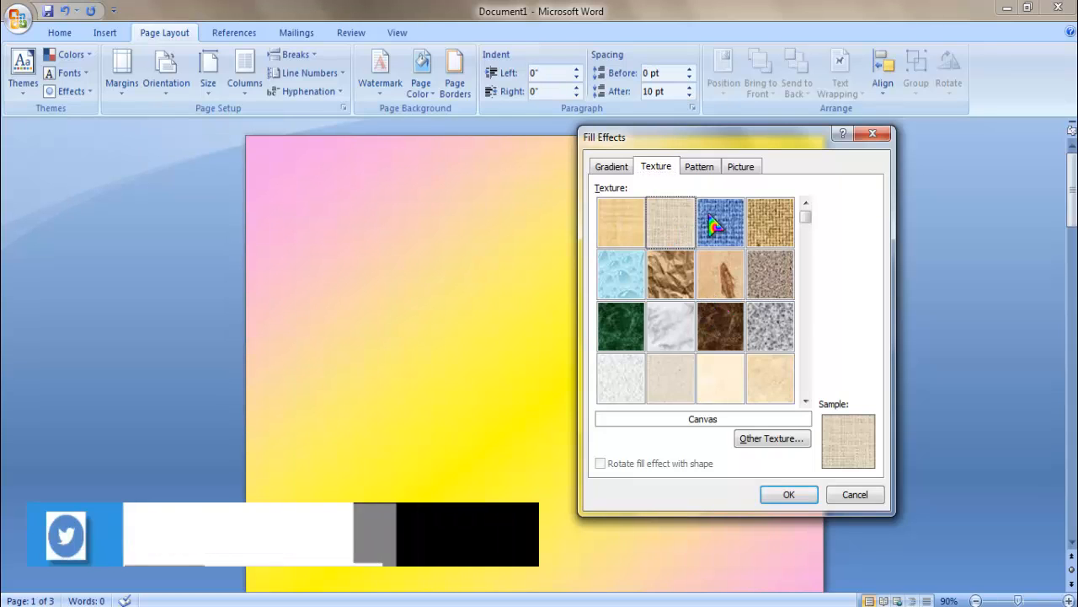
left_click(754, 444)
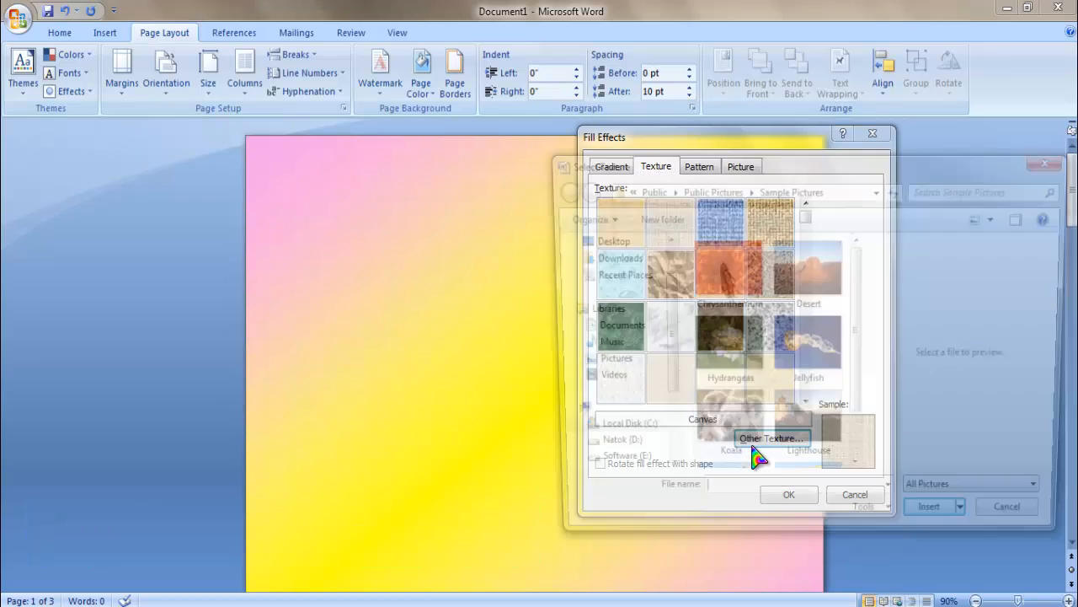
left_click(725, 383)
scroll(724, 384, "down", 1)
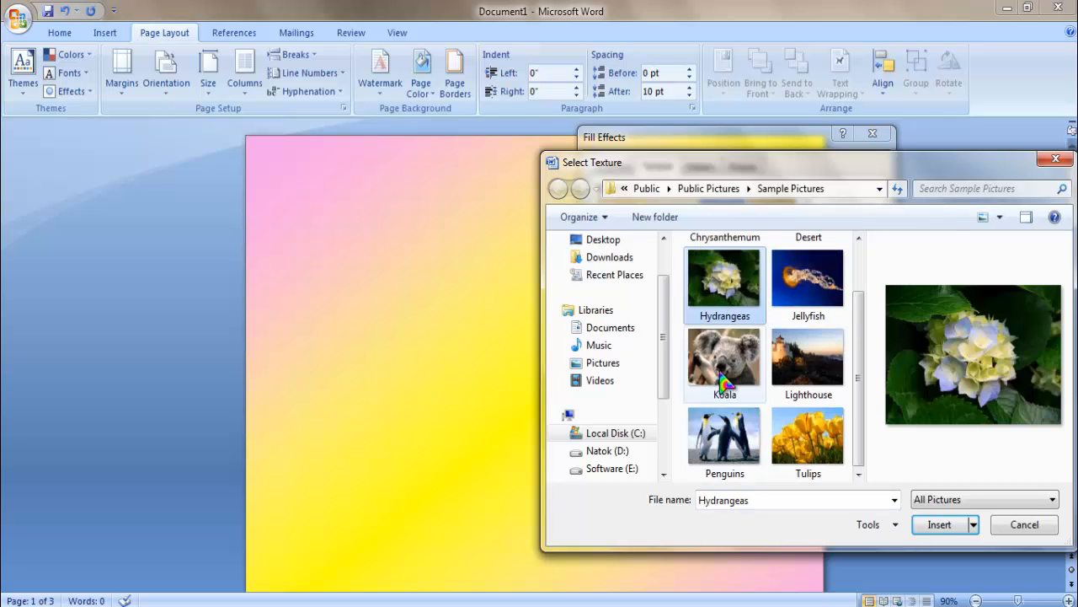
scroll(800, 362, "up", 1)
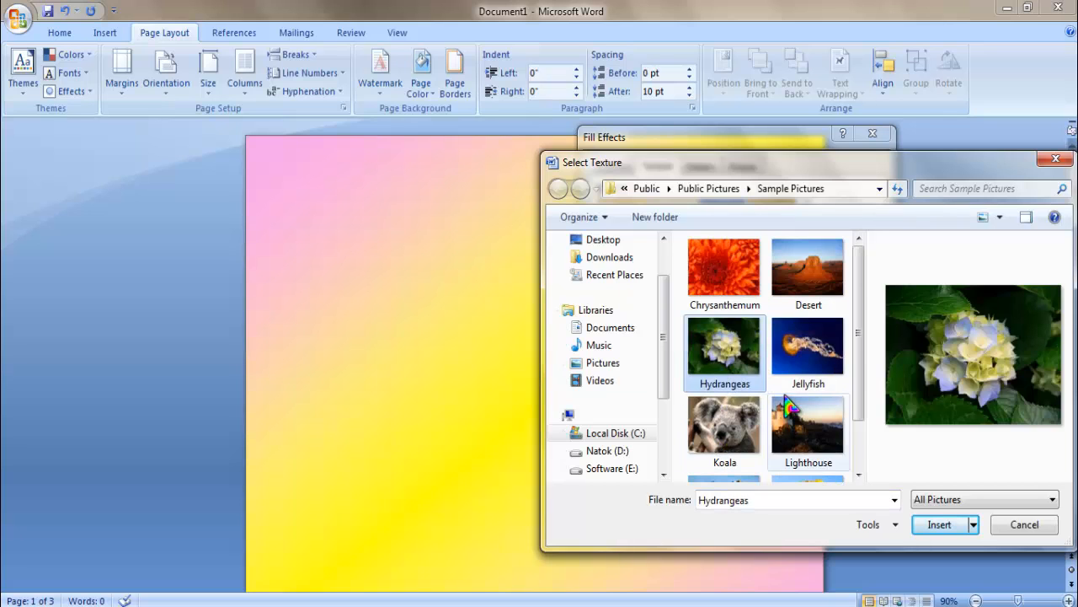
left_click(1056, 159)
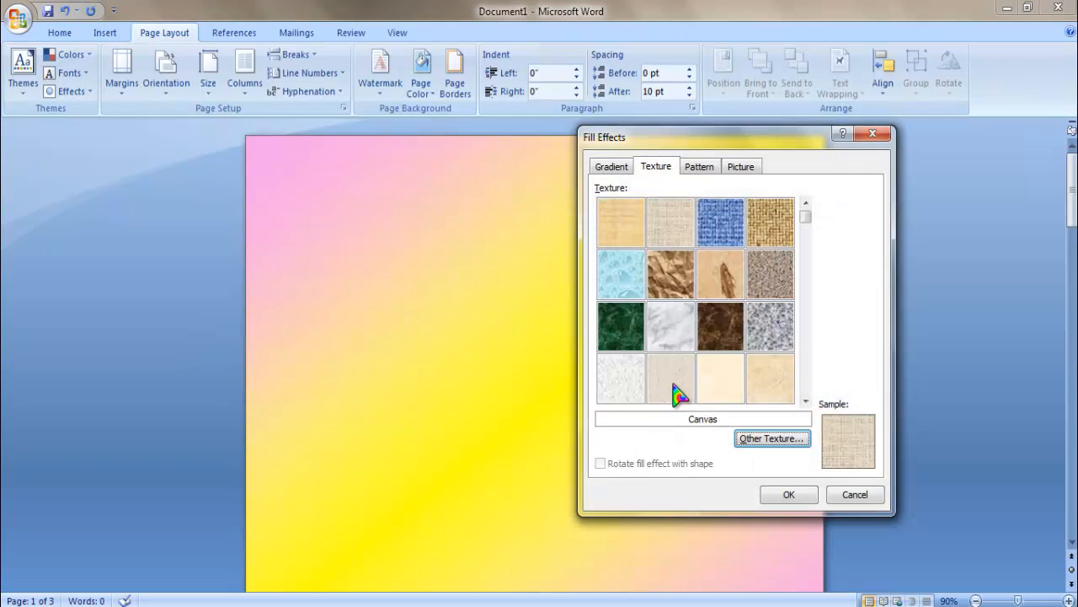
Step: Fill the page background with the Solid diamond pattern in pink on yellow after trying Diagonal brick
left_click(706, 168)
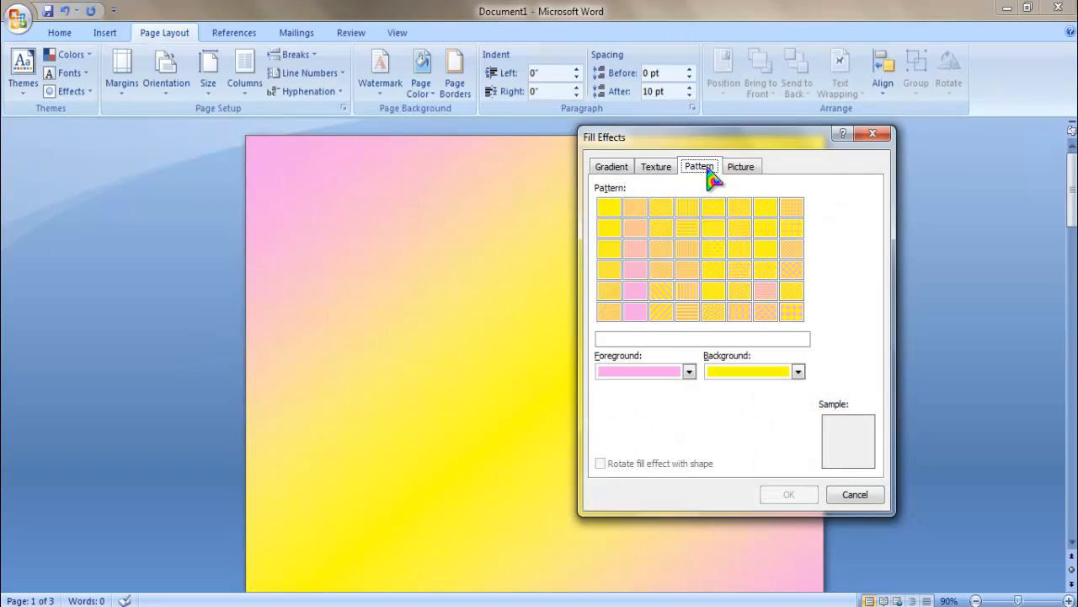
left_click(740, 250)
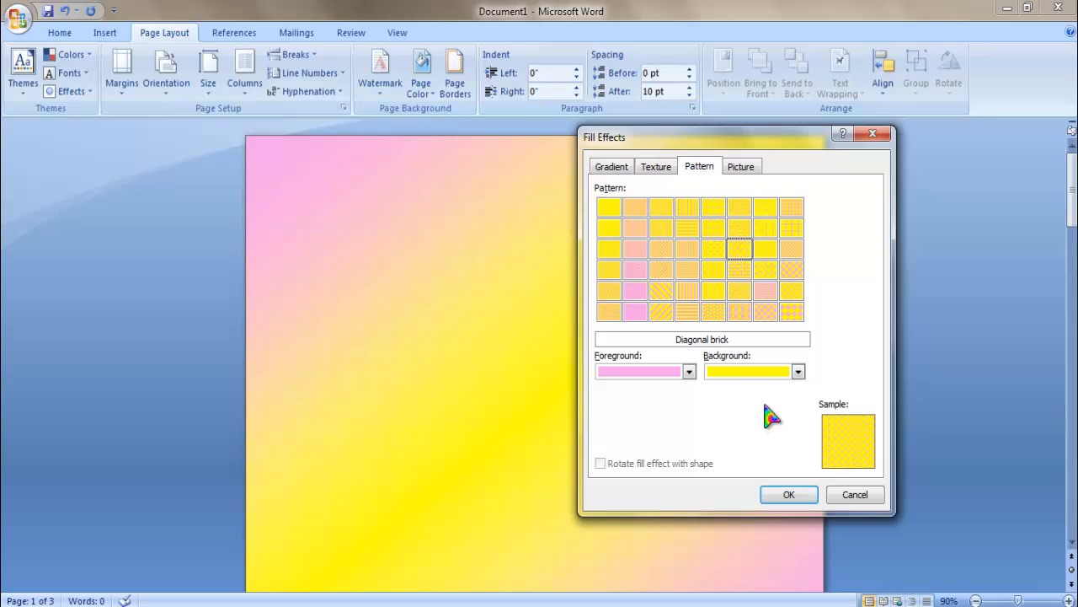
left_click(792, 317)
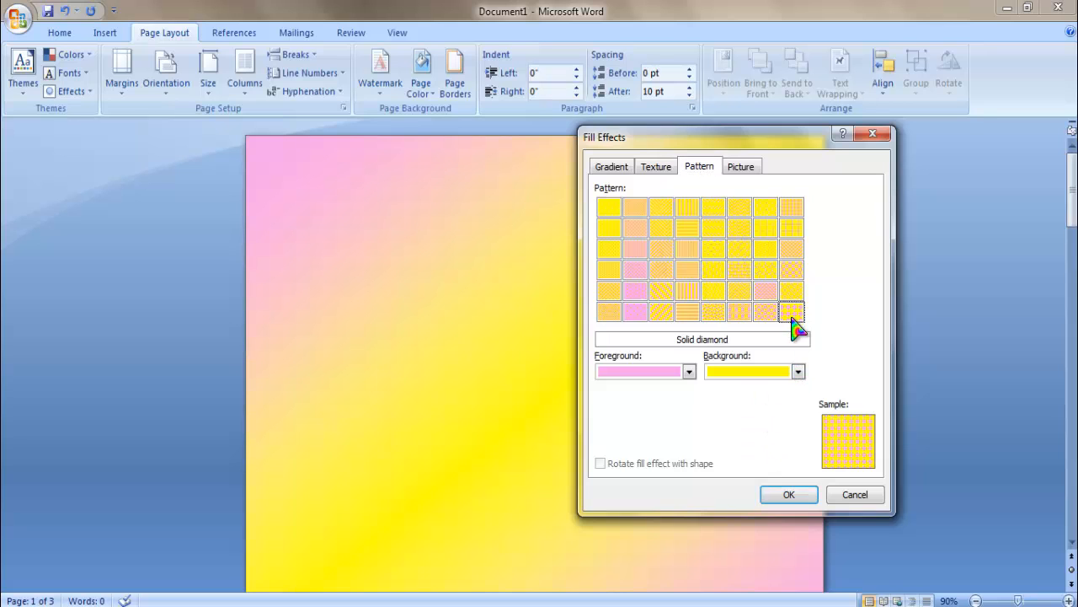
left_click(791, 494)
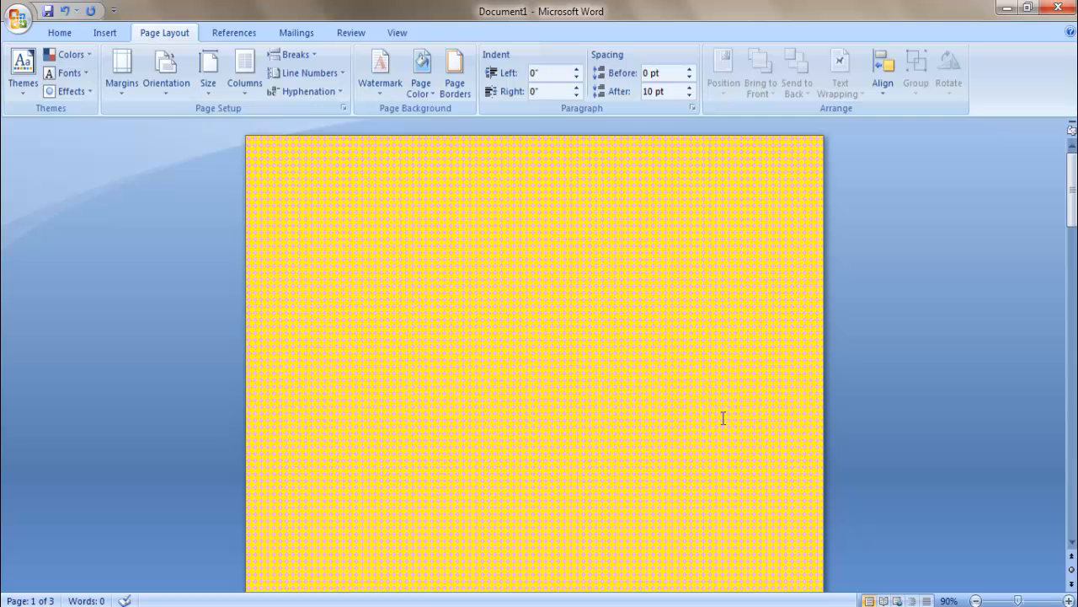
Step: Look at the picture option of the page's fill effects and its sample pictures, and close it without choosing one
left_click(421, 69)
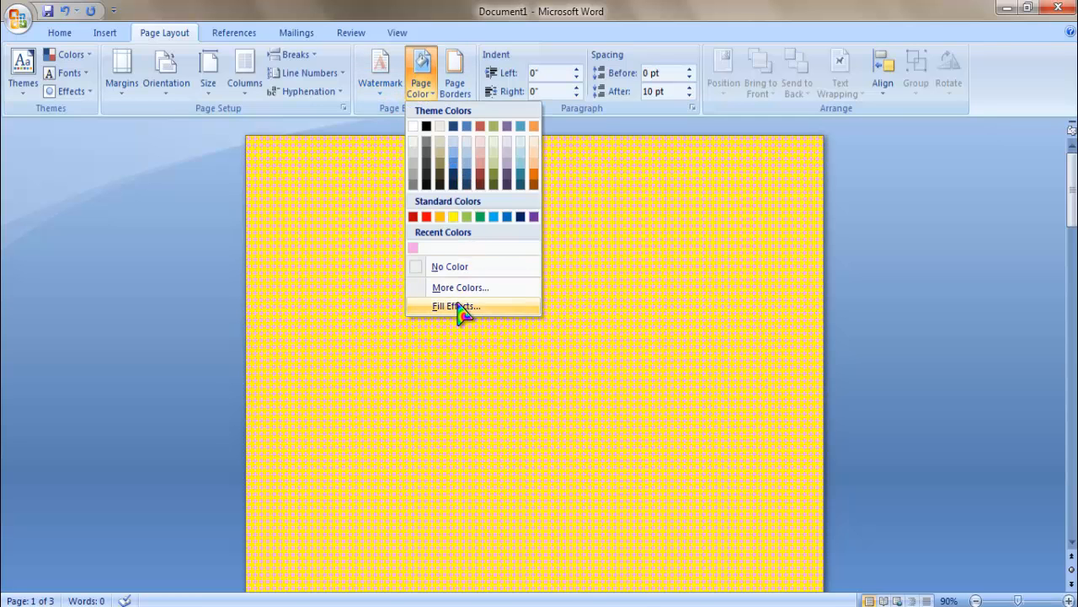
left_click(460, 307)
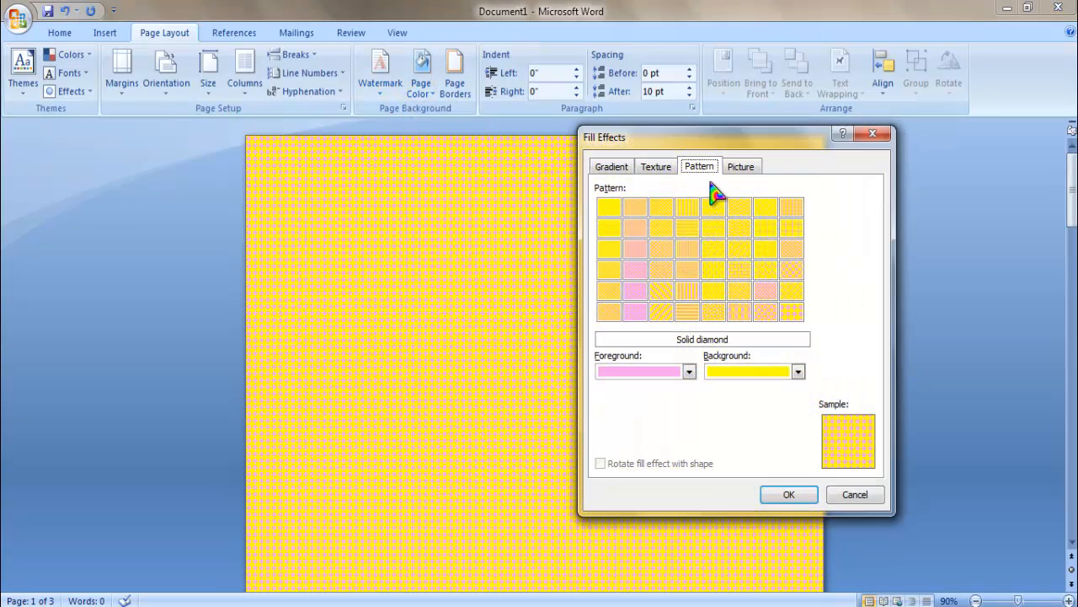
left_click(741, 167)
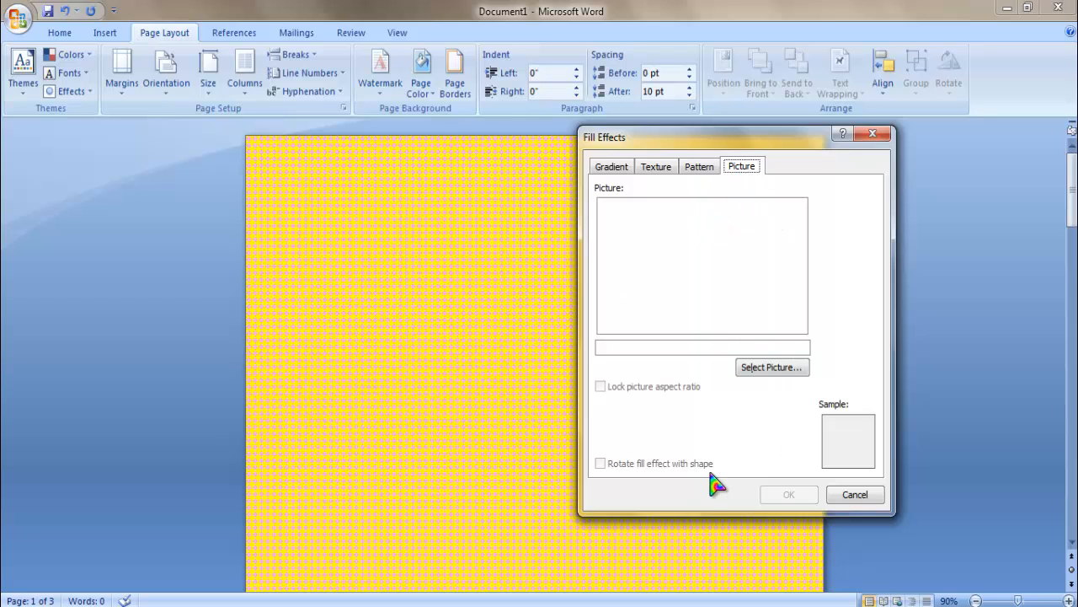
left_click(787, 375)
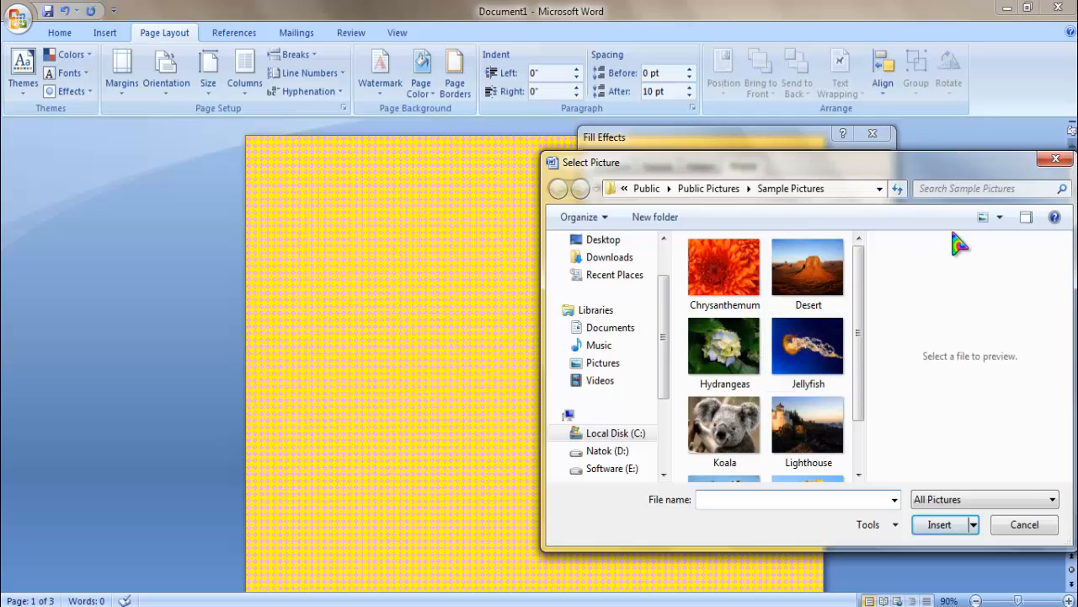
left_click(1054, 160)
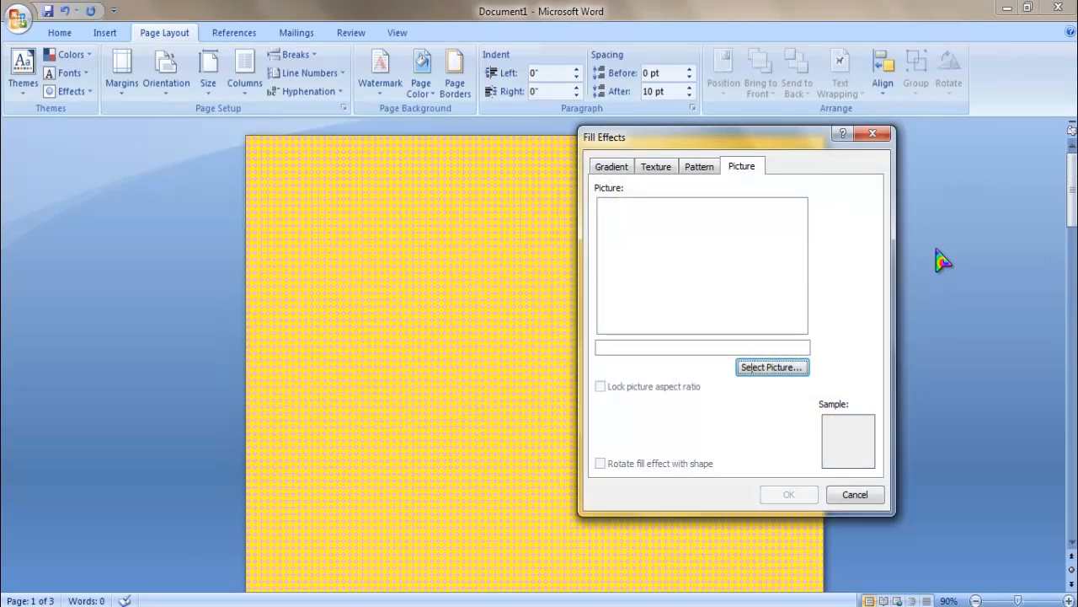
left_click(873, 134)
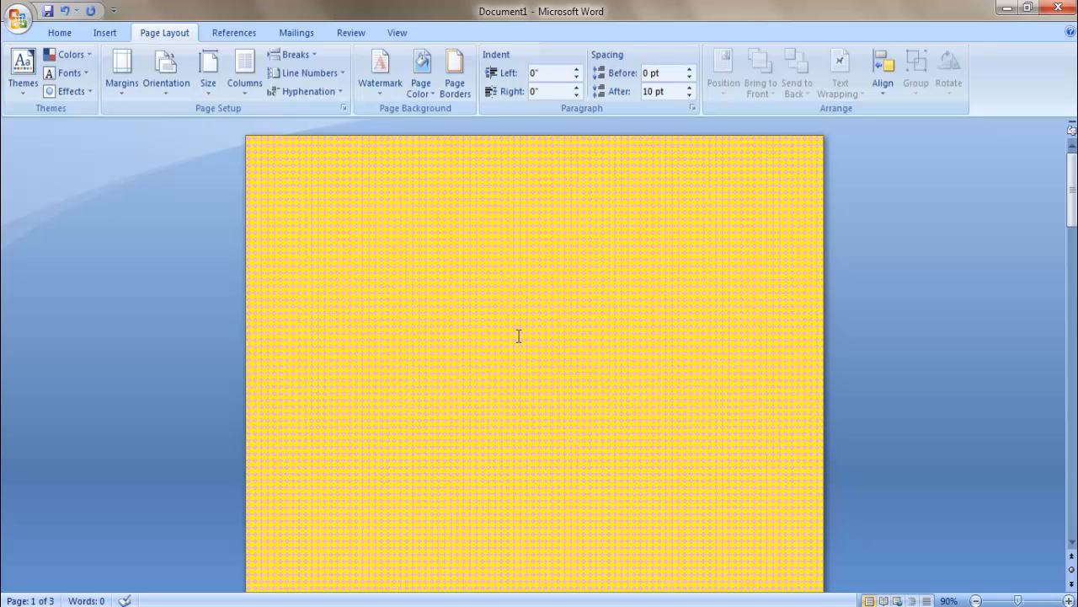
Step: Undo the page background fills back to plain white pages
left_click(65, 11)
left_click(65, 11)
scroll(525, 284, "up", 5)
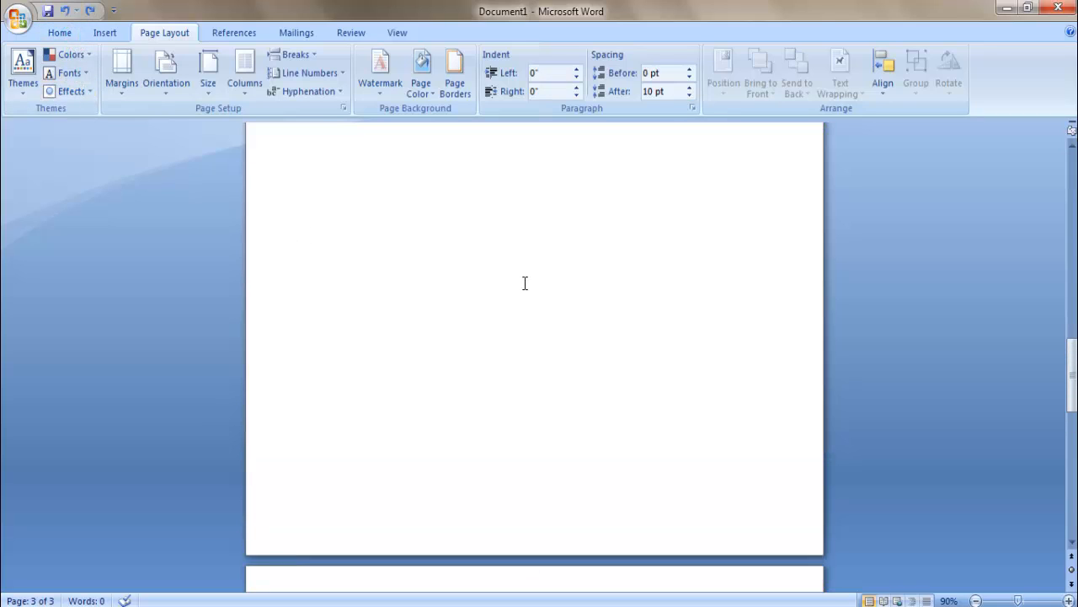
Step: Bring up the page border settings, looking through the paragraph border and shading options as well
left_click(453, 85)
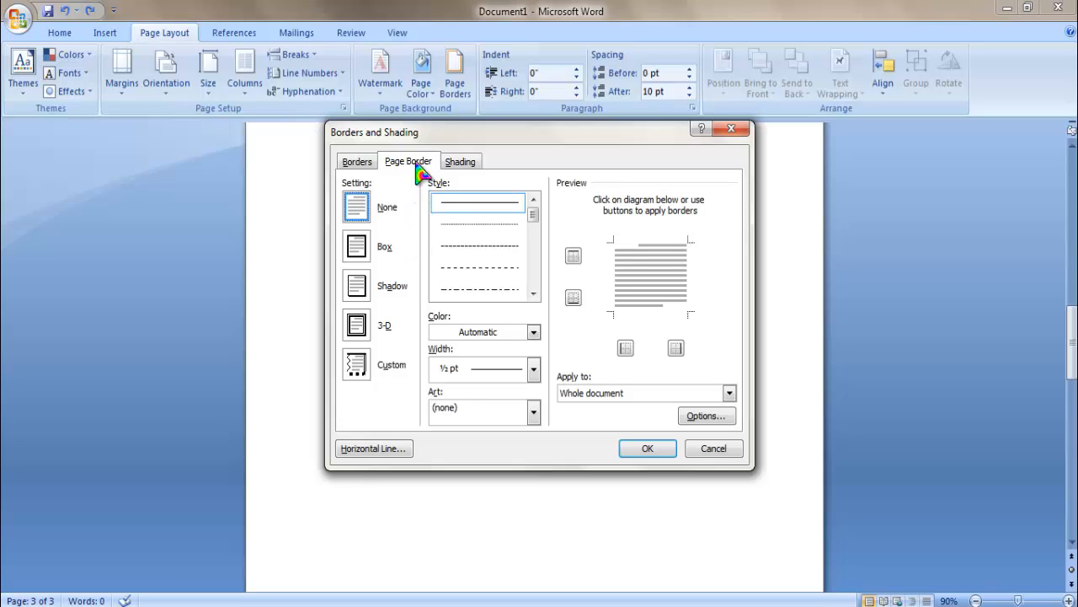
left_click(356, 161)
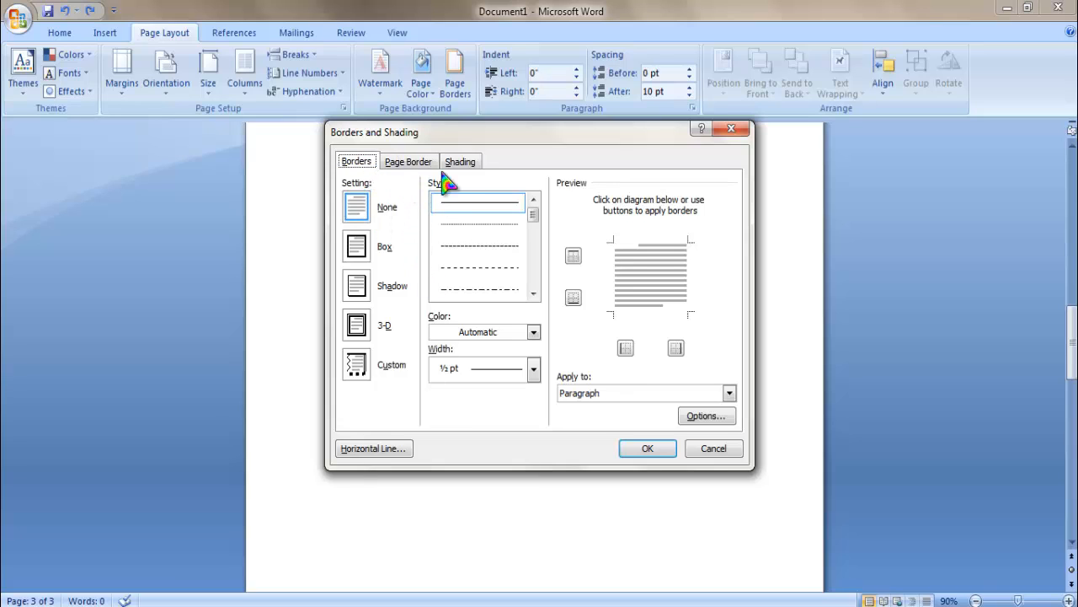
left_click(471, 166)
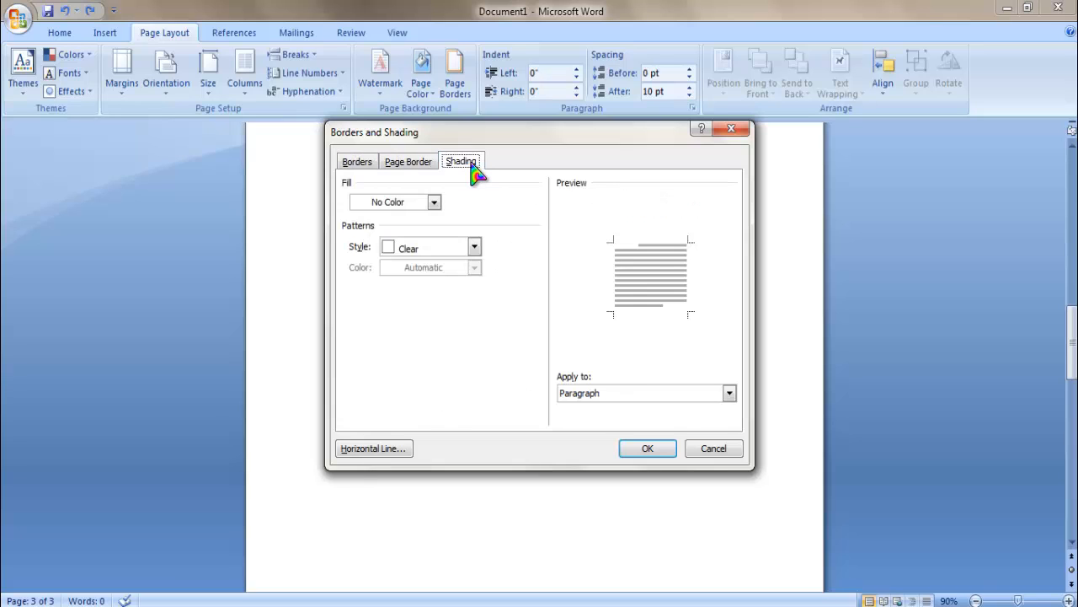
left_click(409, 162)
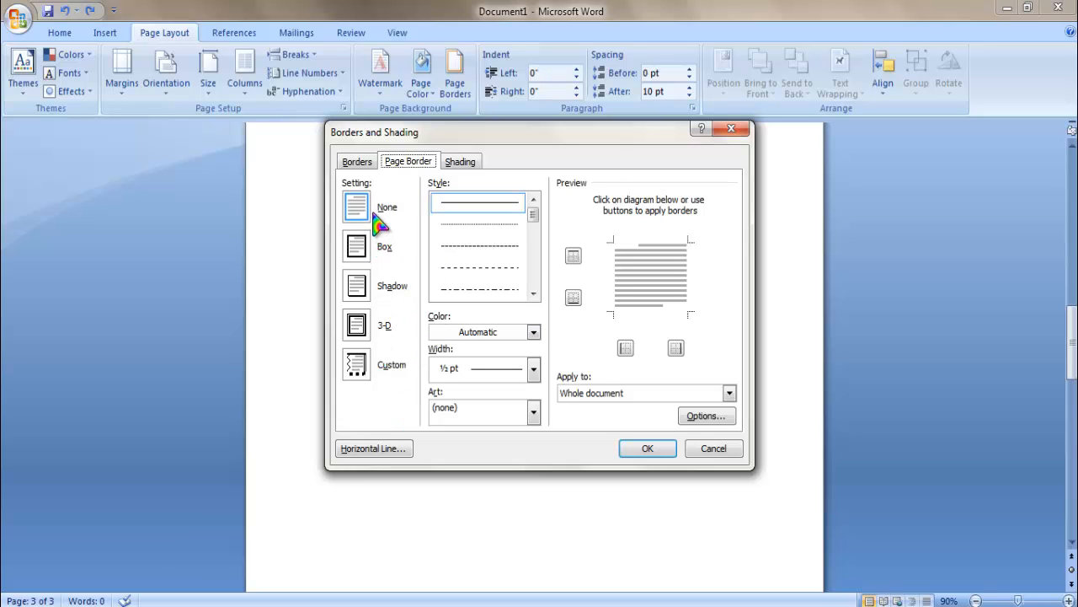
Step: Choose a Box page border and try switching its individual edges off and on, ending with all four edges on
left_click(361, 258)
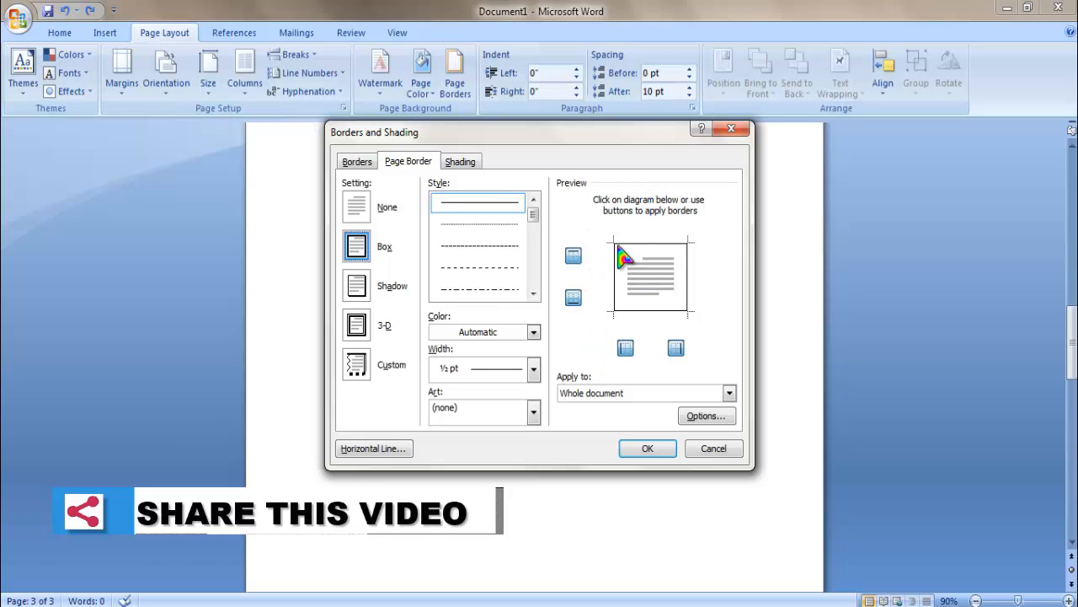
left_click(574, 256)
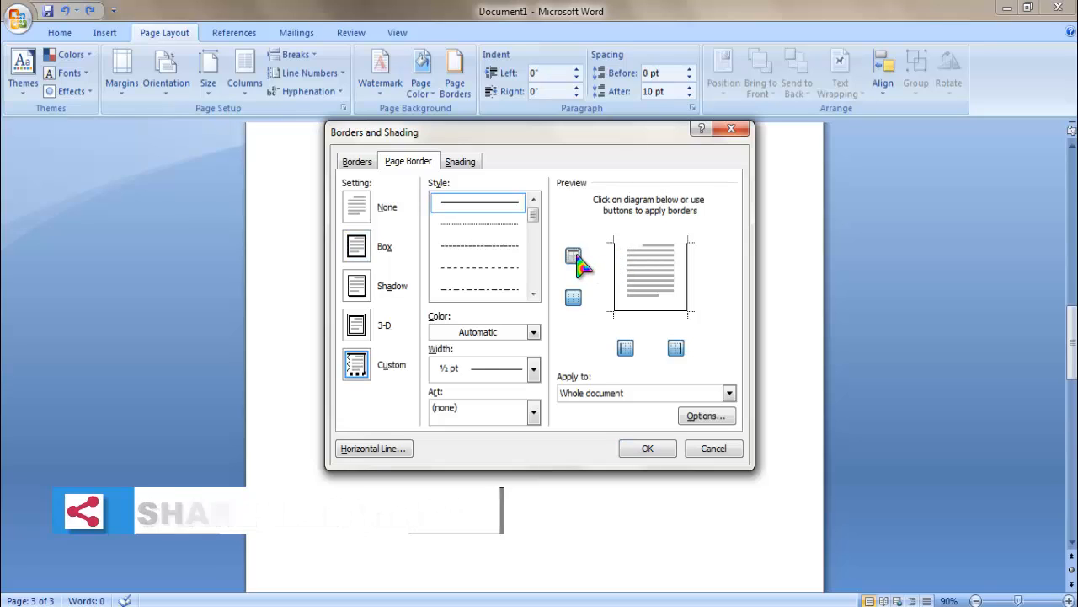
left_click(575, 257)
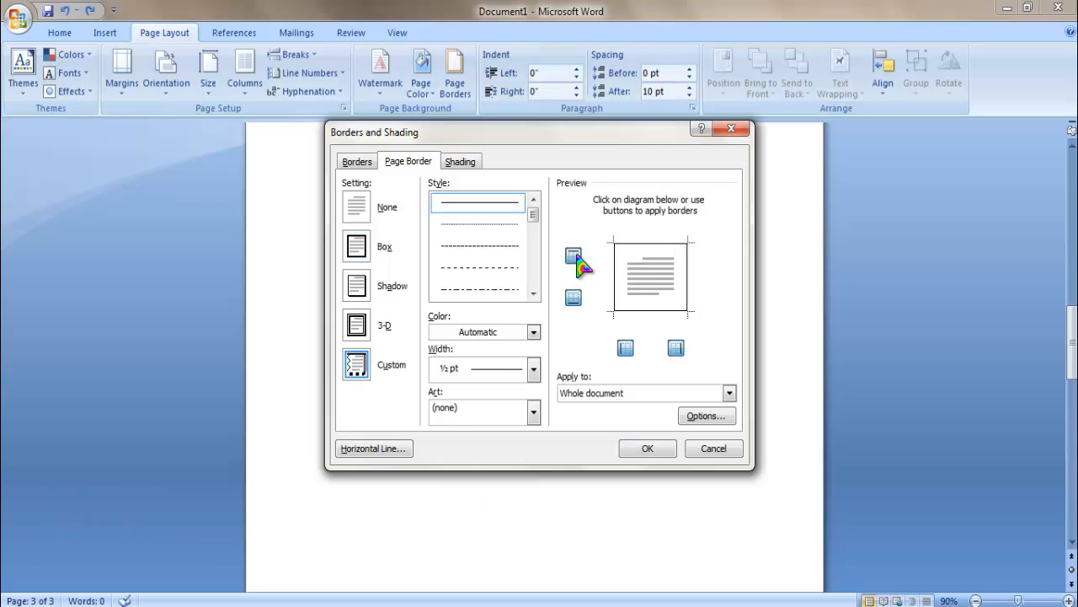
left_click(576, 298)
left_click(626, 350)
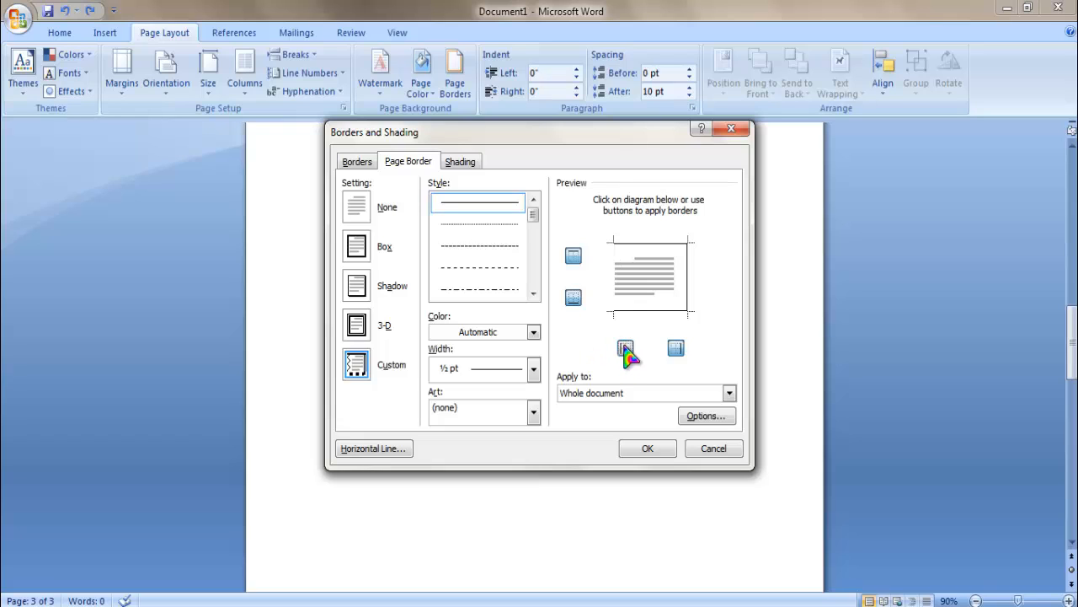
left_click(626, 350)
left_click(676, 349)
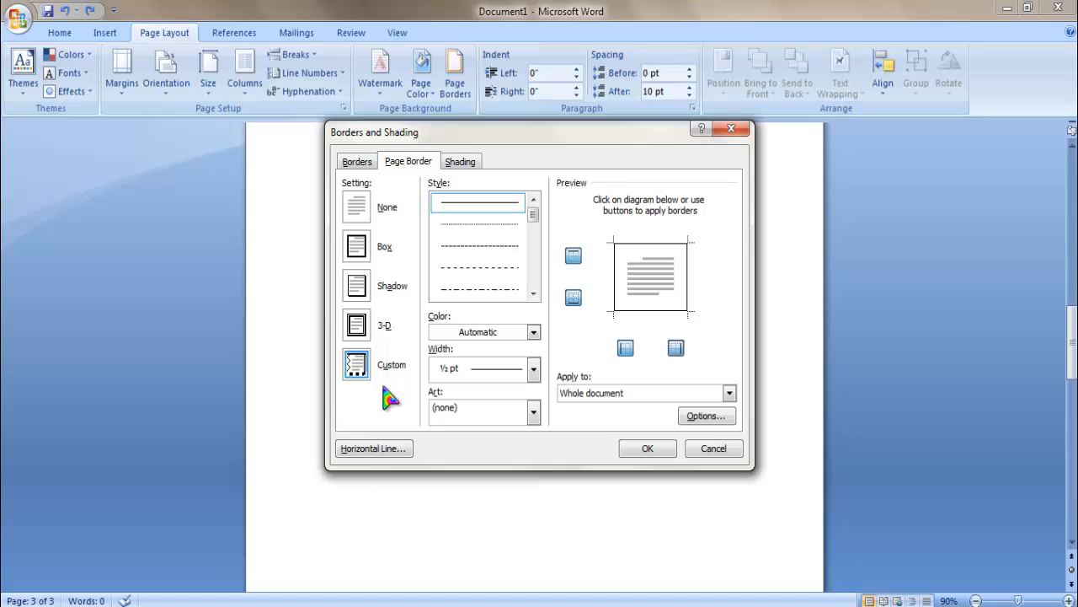
Step: Try the 3 pt triple-line style for the page border and switch to the ¾ pt double wavy line
left_click_drag(534, 217, 539, 250)
left_click(517, 246)
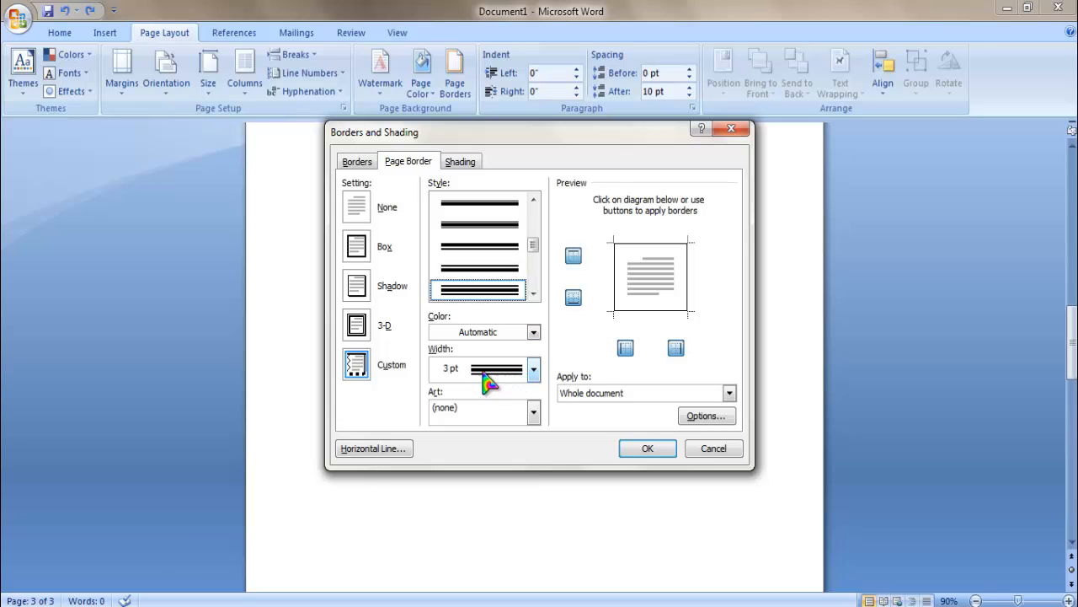
mouse_move(537, 246)
left_mouse_down()
mouse_move(537, 278)
mouse_move(535, 201)
left_mouse_up()
left_click(508, 224)
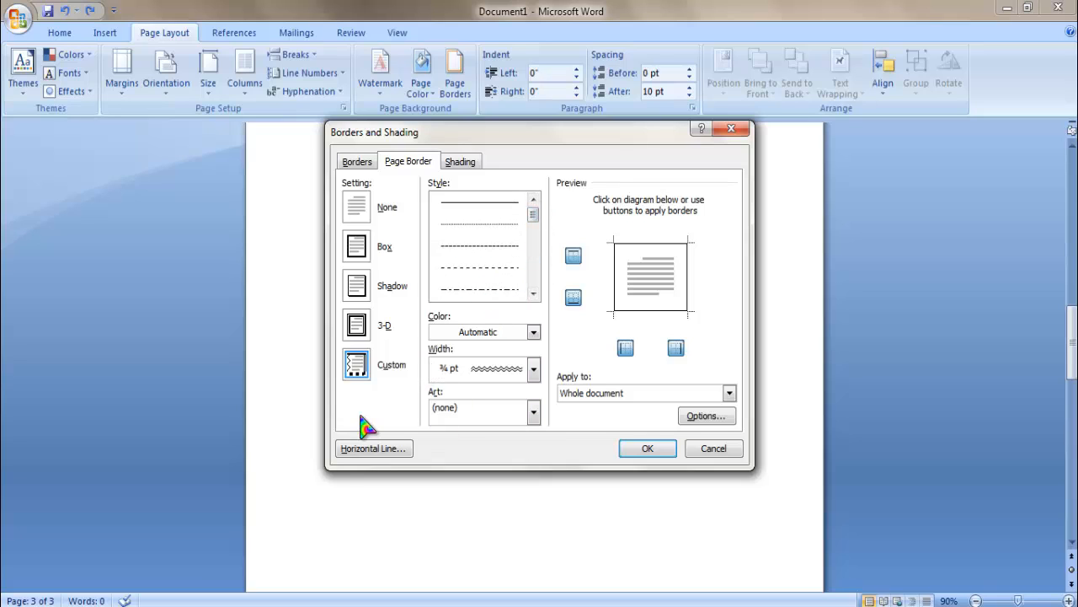
Step: Choose the colored balloons art border for the whole document, apply it and check it on the pages
left_click(535, 413)
scroll(514, 474, "down", 3)
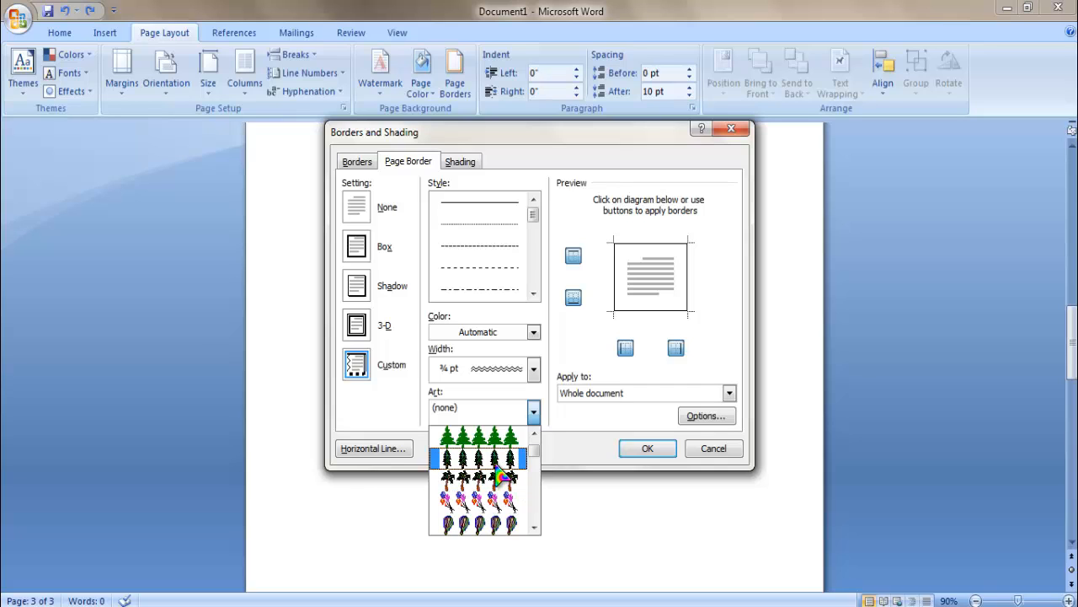
left_click(487, 504)
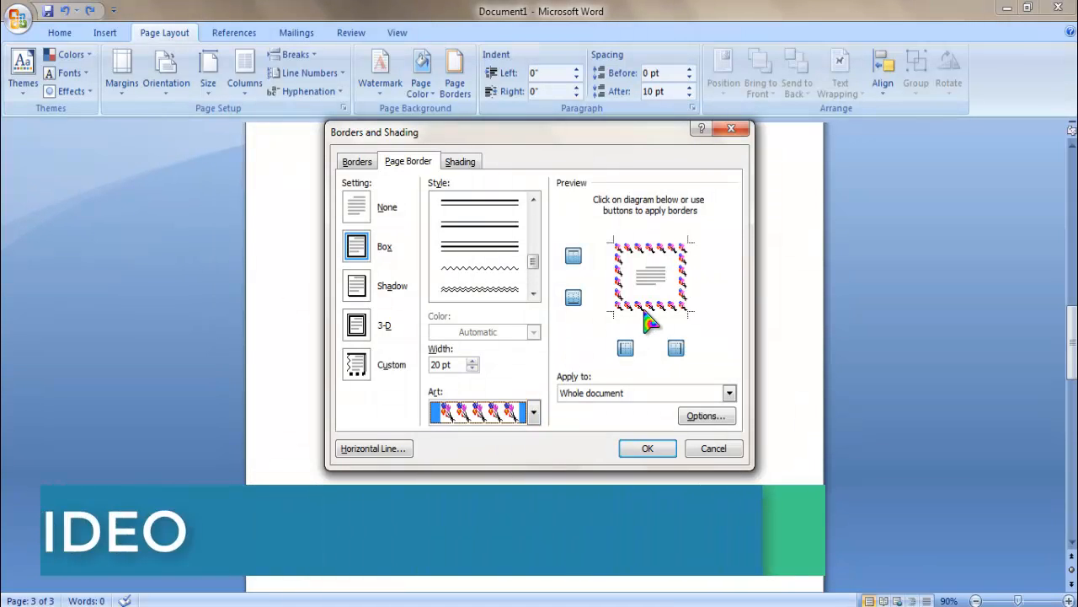
left_click(646, 449)
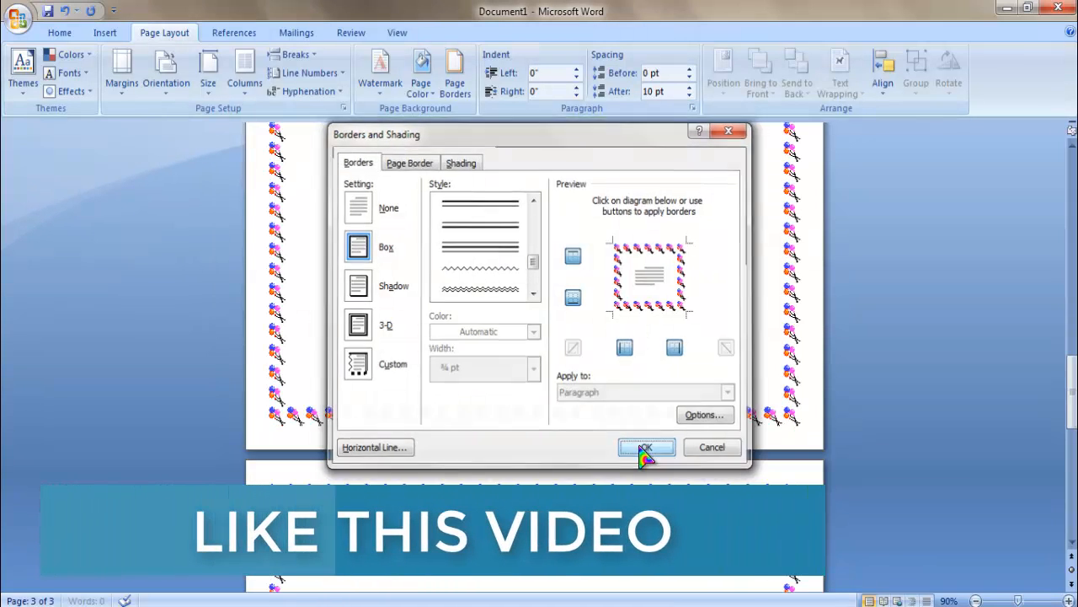
scroll(477, 483, "up", 3)
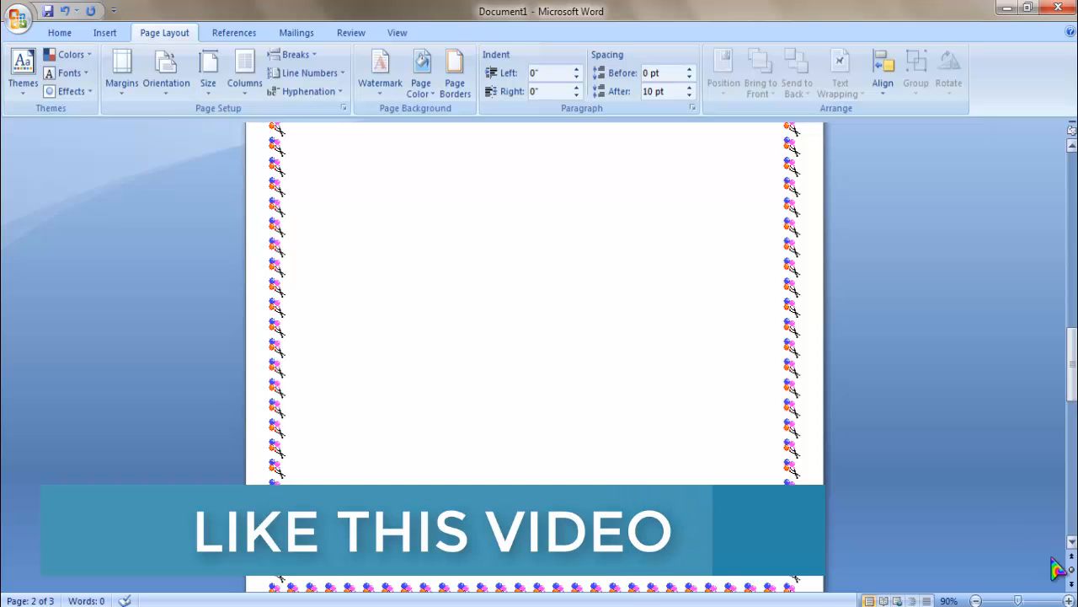
left_click(1068, 601)
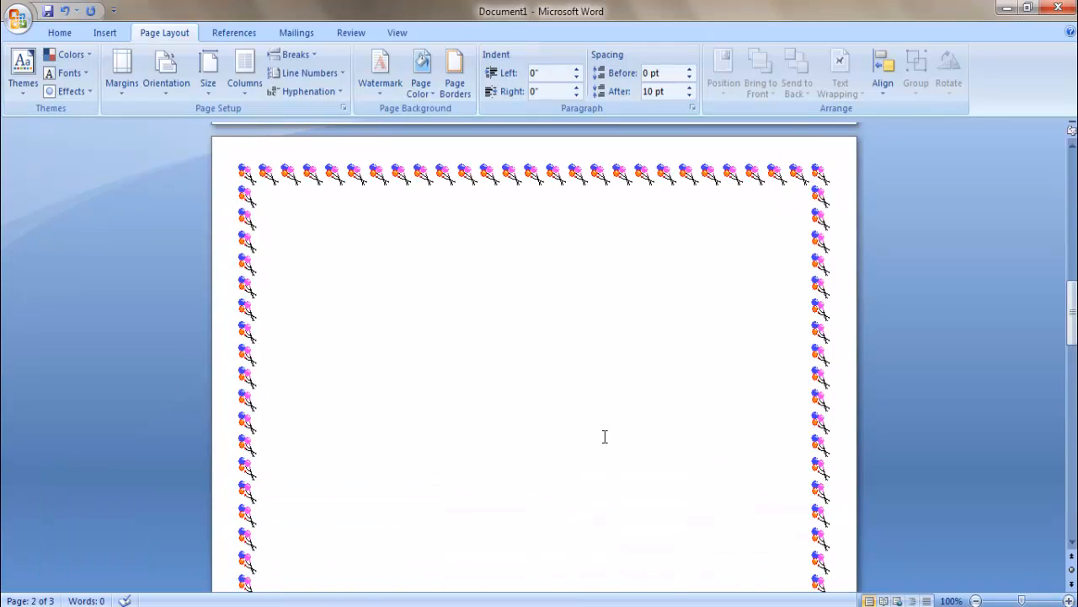
Step: Reduce the balloon page border's width to 10 pt, apply it and check it on the pages
scroll(581, 428, "up", 2)
scroll(438, 362, "up", 15)
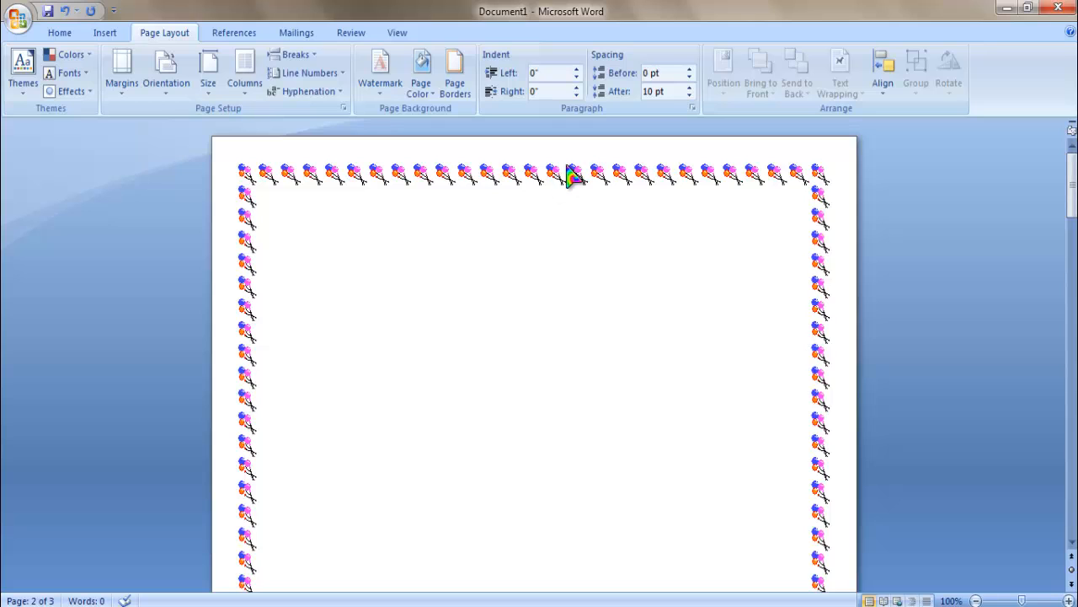
left_click(458, 86)
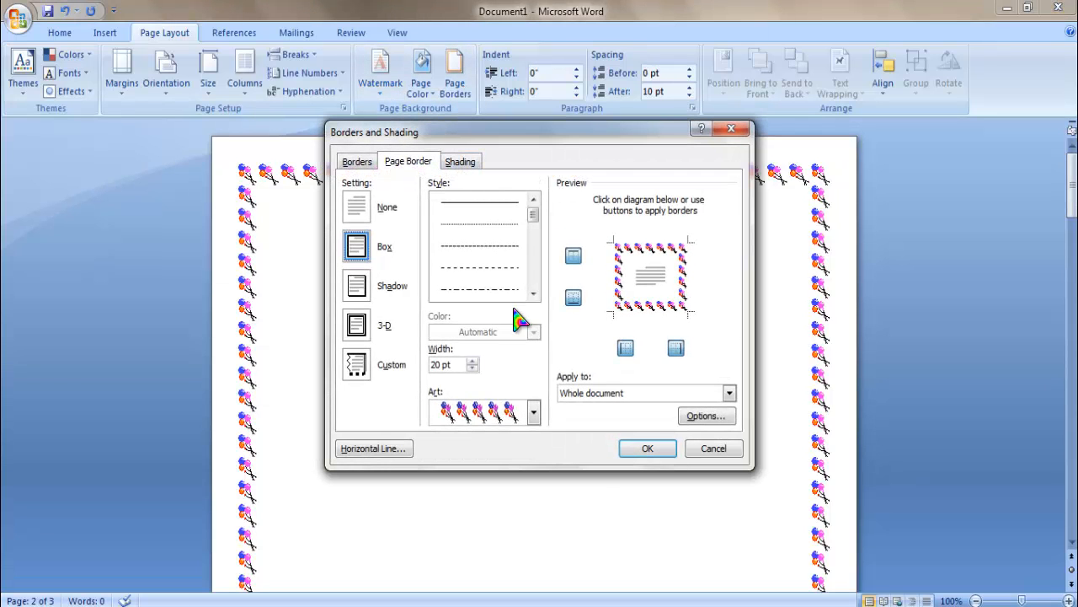
left_click(472, 369)
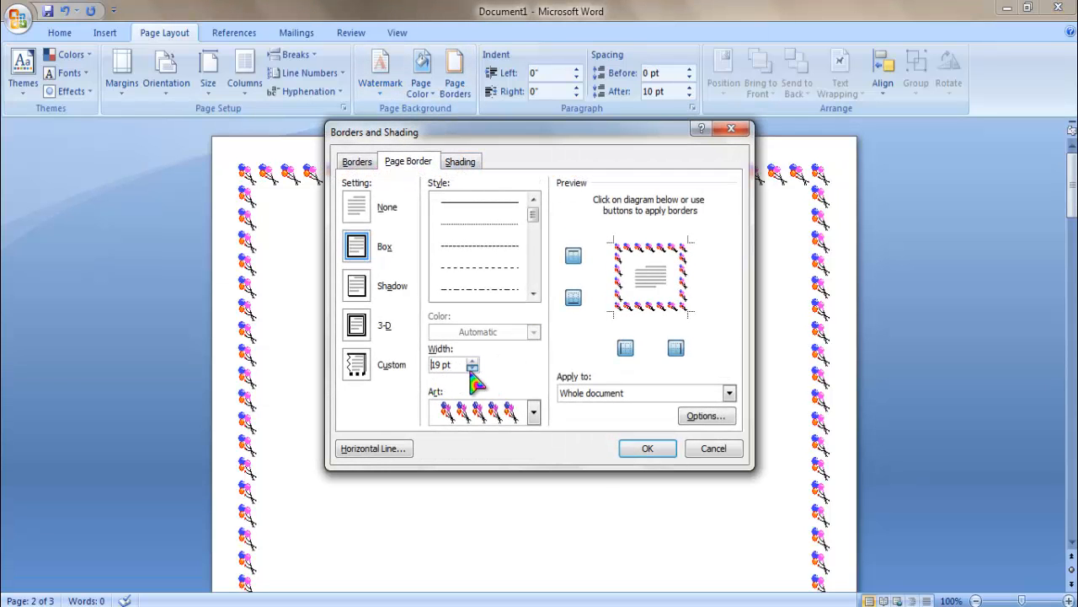
left_click(472, 370)
left_click(472, 369)
left_click(472, 369)
left_click(472, 369)
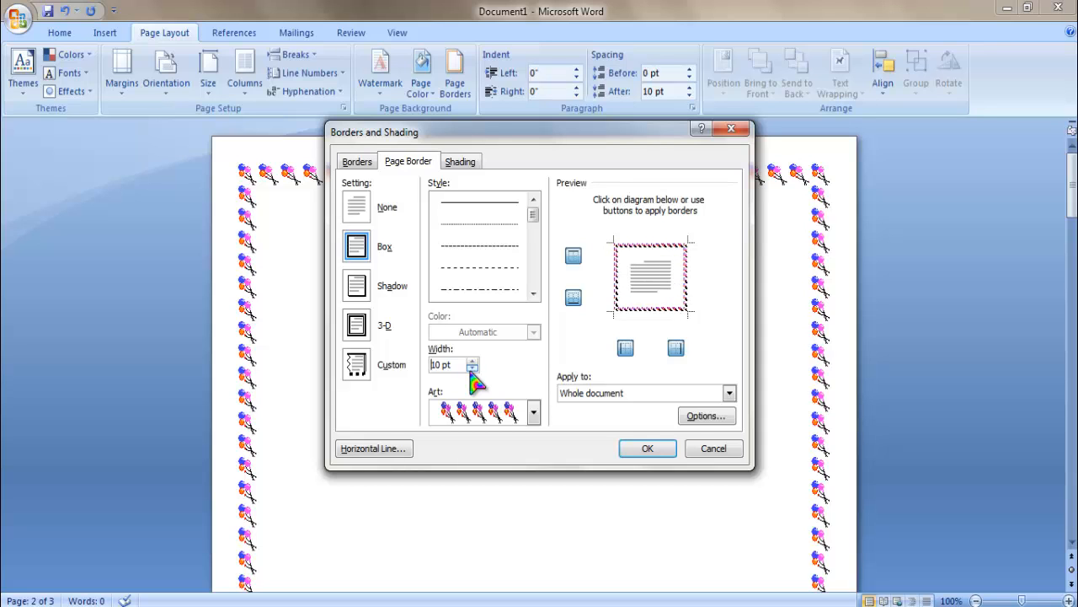
left_click(645, 448)
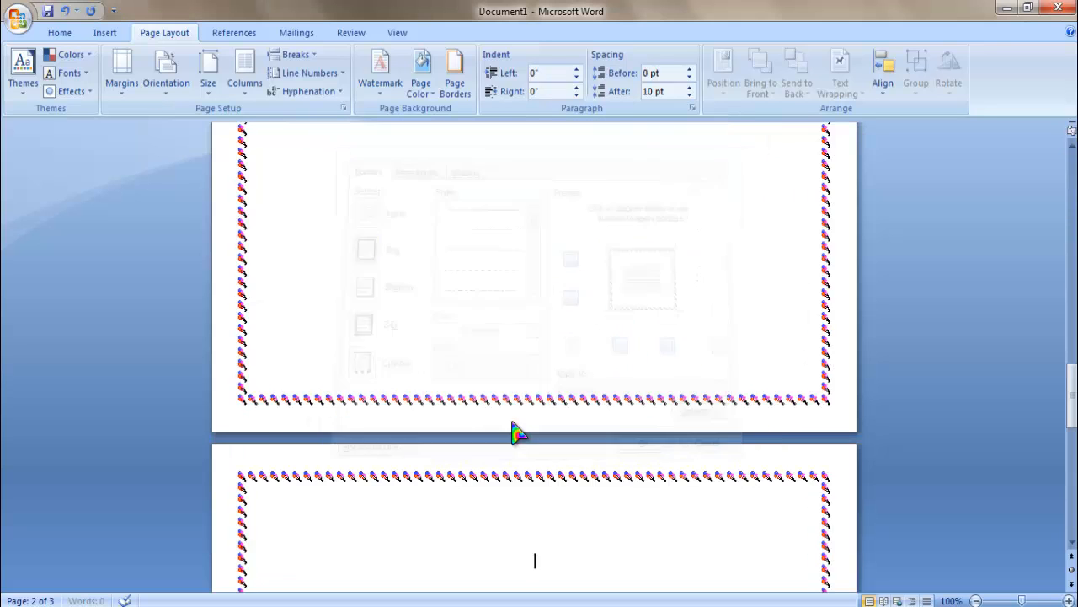
scroll(570, 328, "down", 5)
scroll(579, 300, "down", 5)
scroll(455, 258, "up", 15)
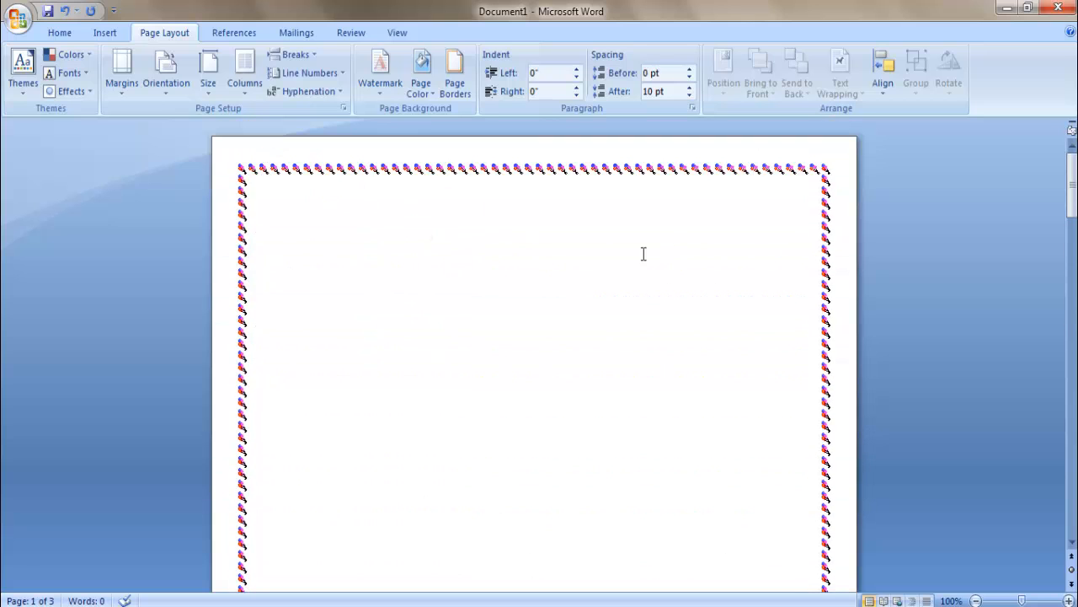
Step: Set the balloon page border's width to 16 pt
left_click(453, 84)
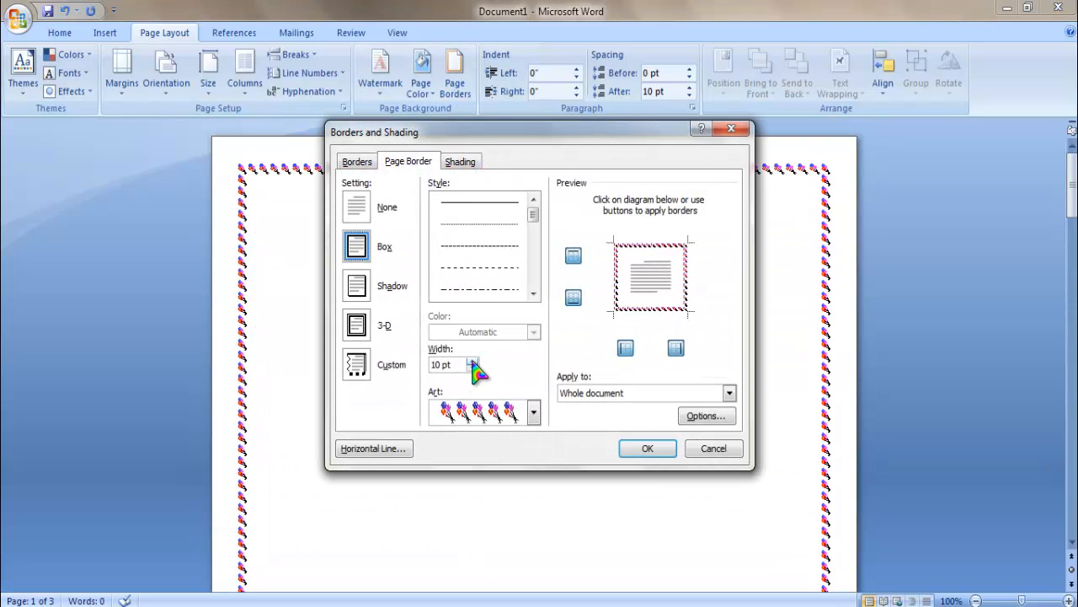
left_click(472, 361)
left_click(473, 360)
left_click(473, 361)
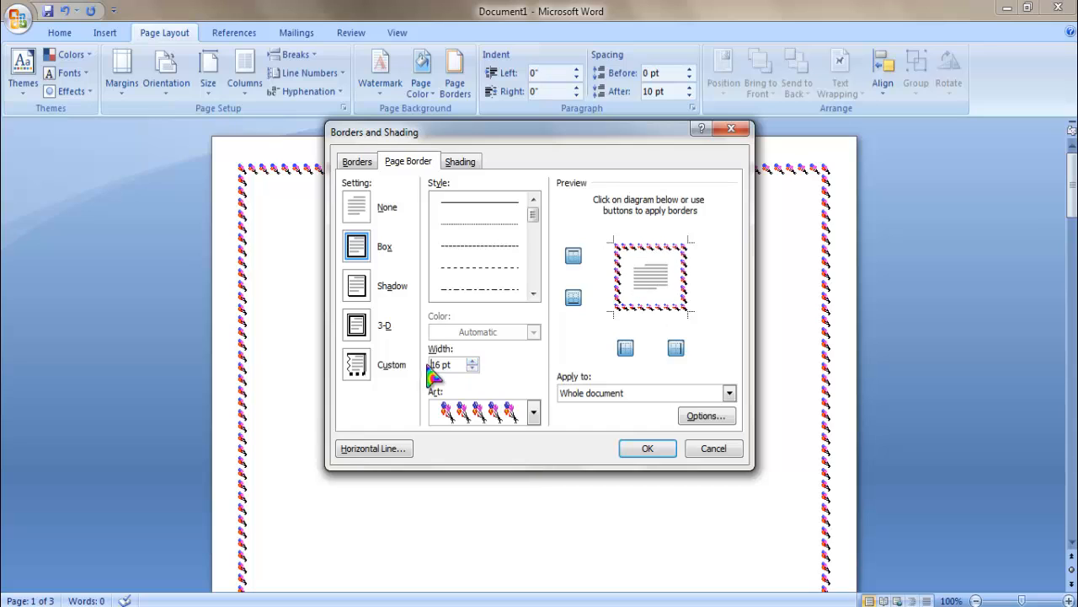
Step: Look through the other art borders, then apply the balloon border to the whole document and check the pages
left_click(533, 411)
scroll(499, 491, "down", 3)
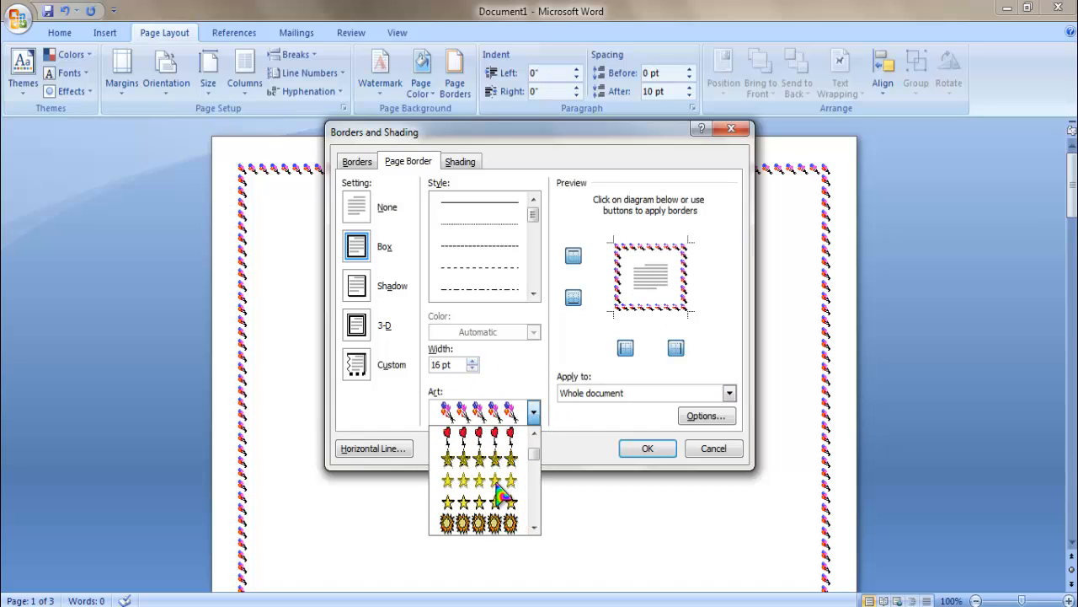
scroll(503, 486, "down", 5)
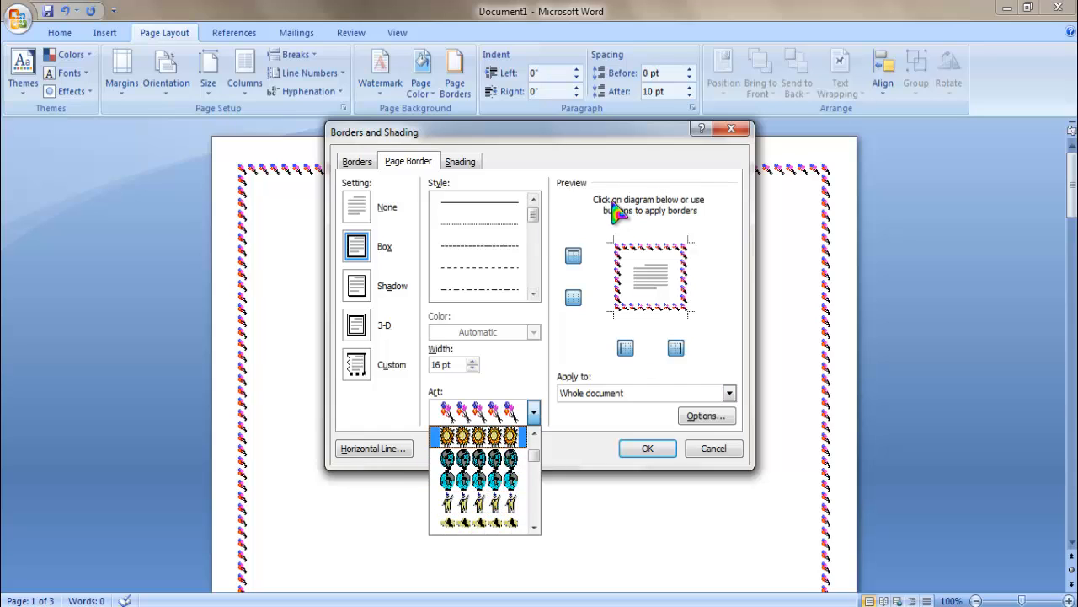
left_click(730, 133)
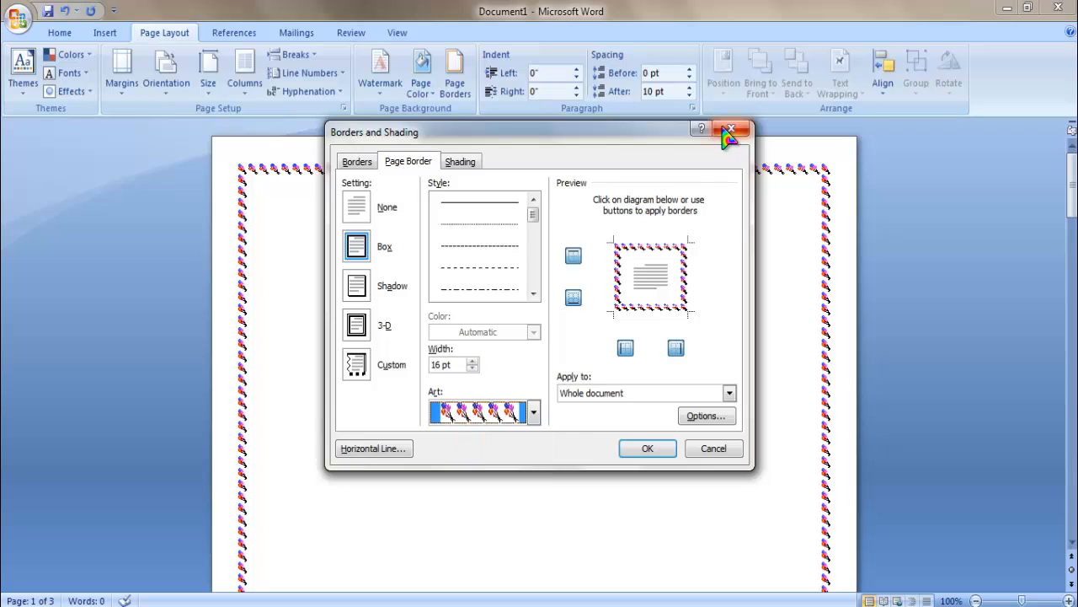
left_click(646, 447)
scroll(548, 354, "down", 5)
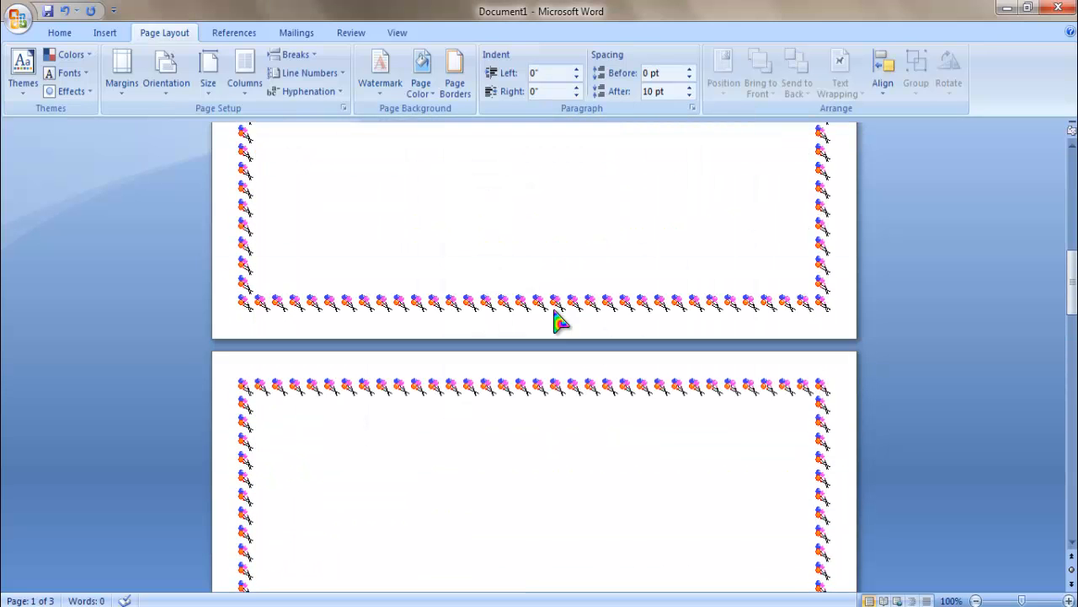
scroll(494, 298, "up", 10)
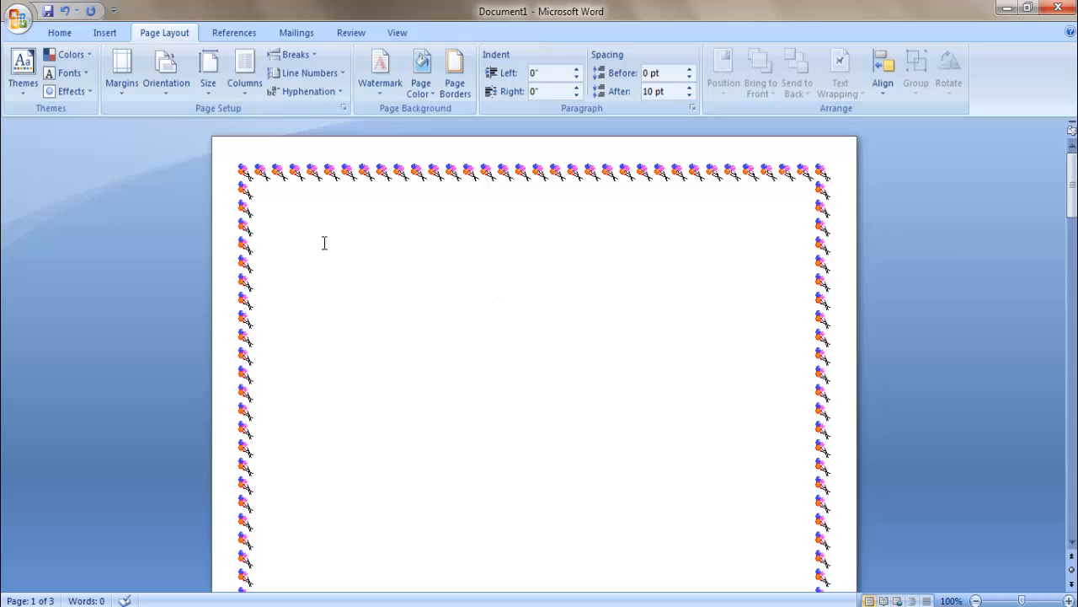
Step: Save the document to the Desktop as a Word Document named Doc1 and close it
left_click(18, 16)
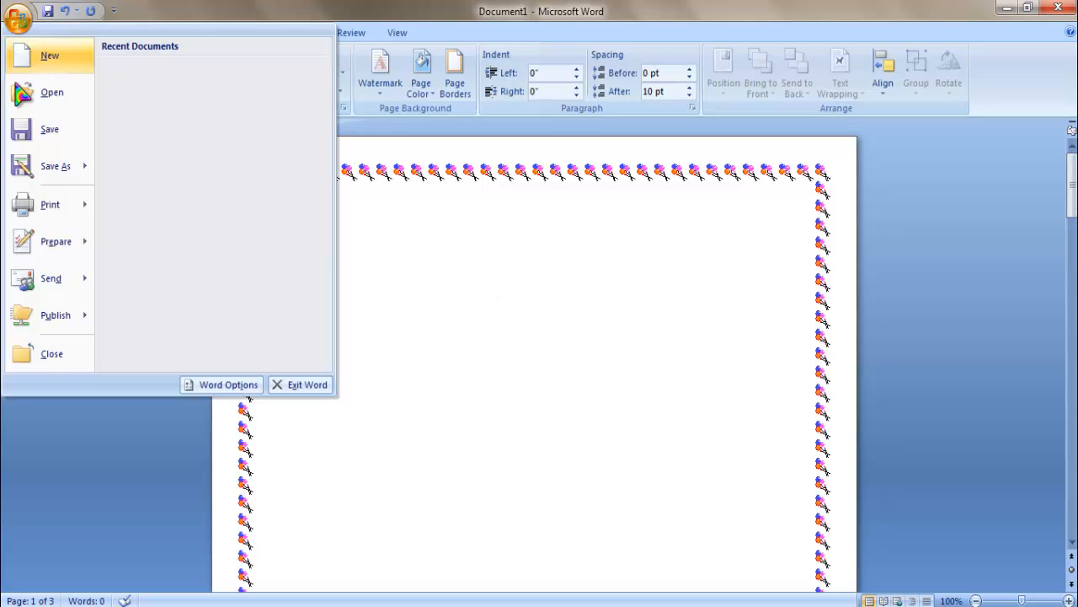
left_click(25, 164)
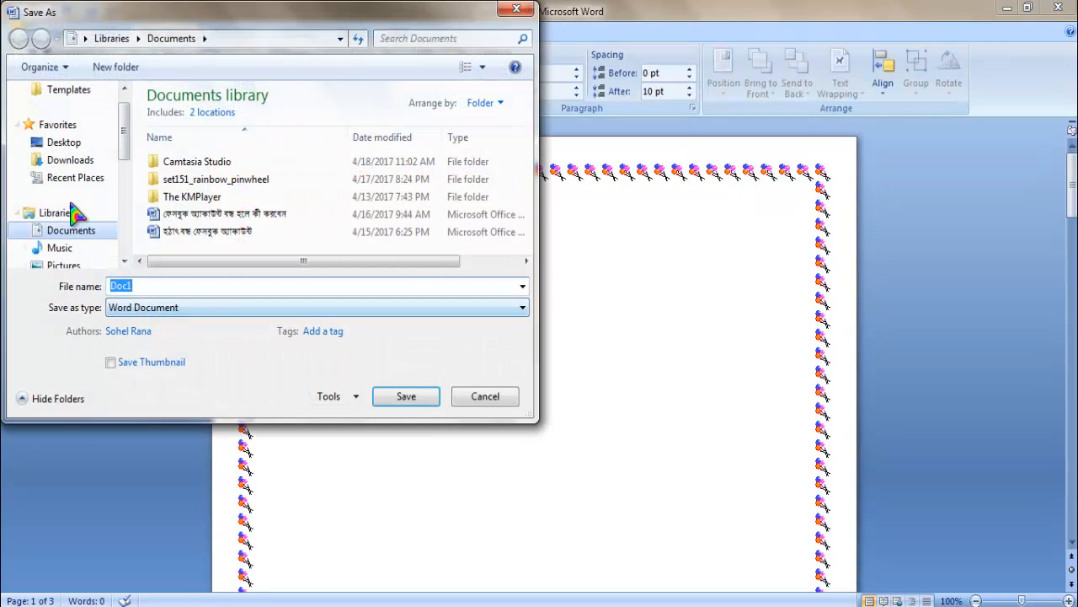
left_click(57, 145)
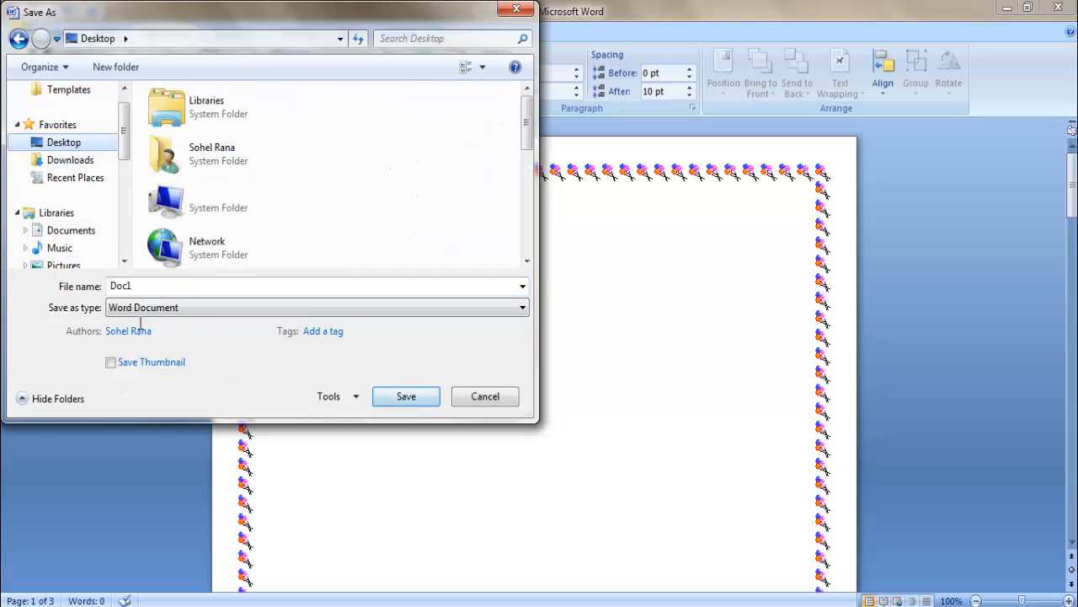
left_click(418, 403)
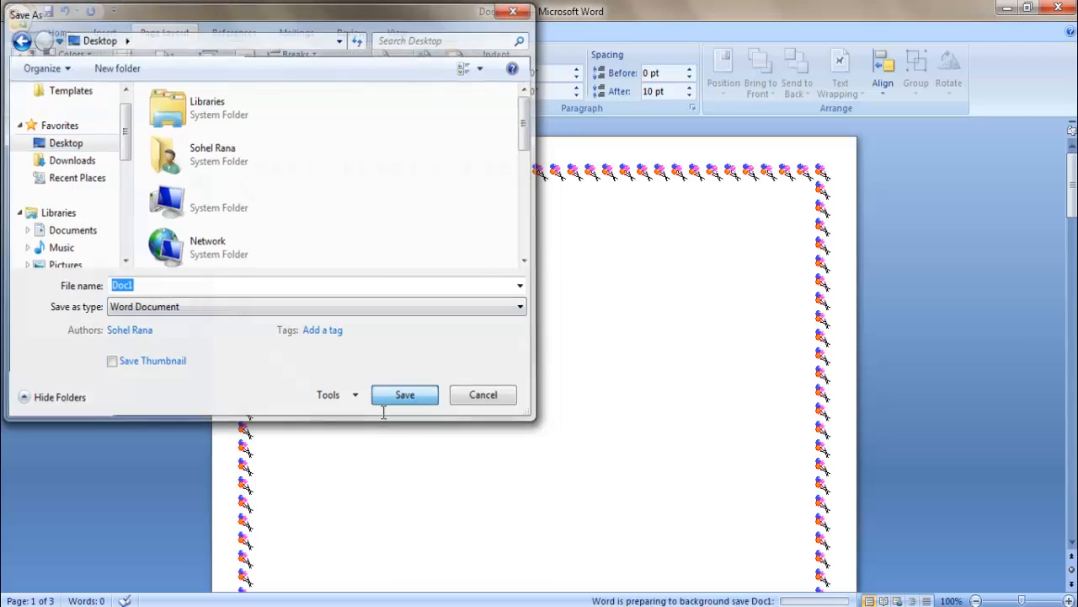
left_click(1058, 9)
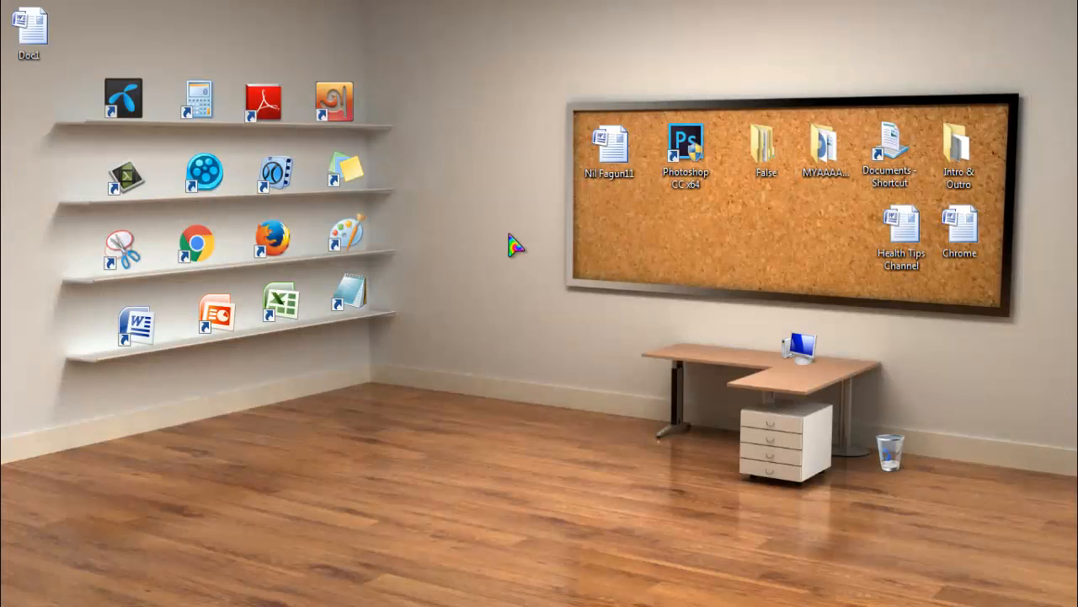
Step: Reopen Doc1 from the desktop to check its saved page border and close it again
double_click(38, 38)
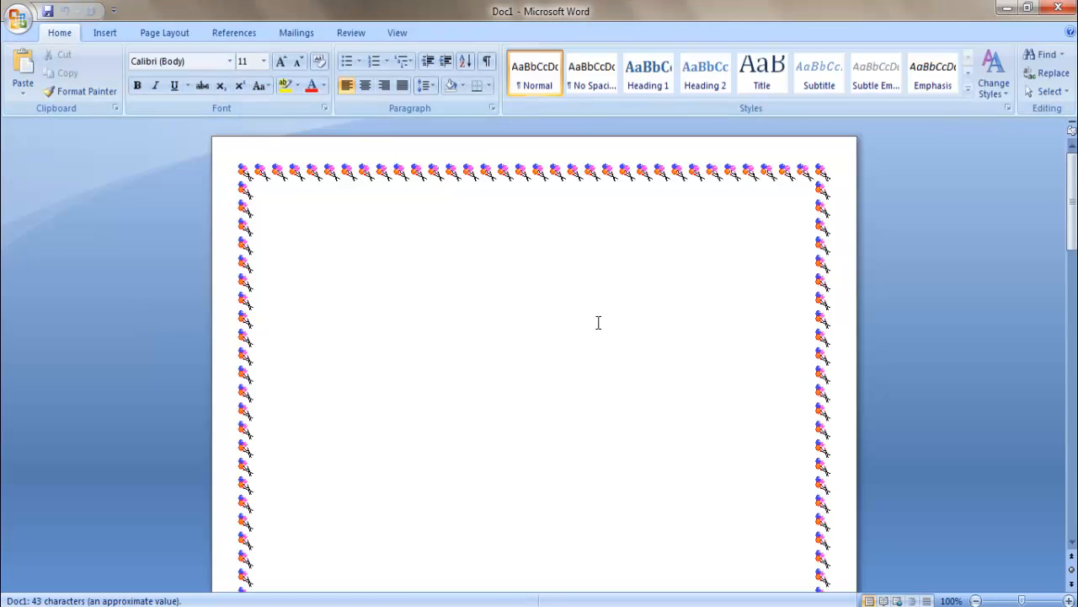
left_click(162, 38)
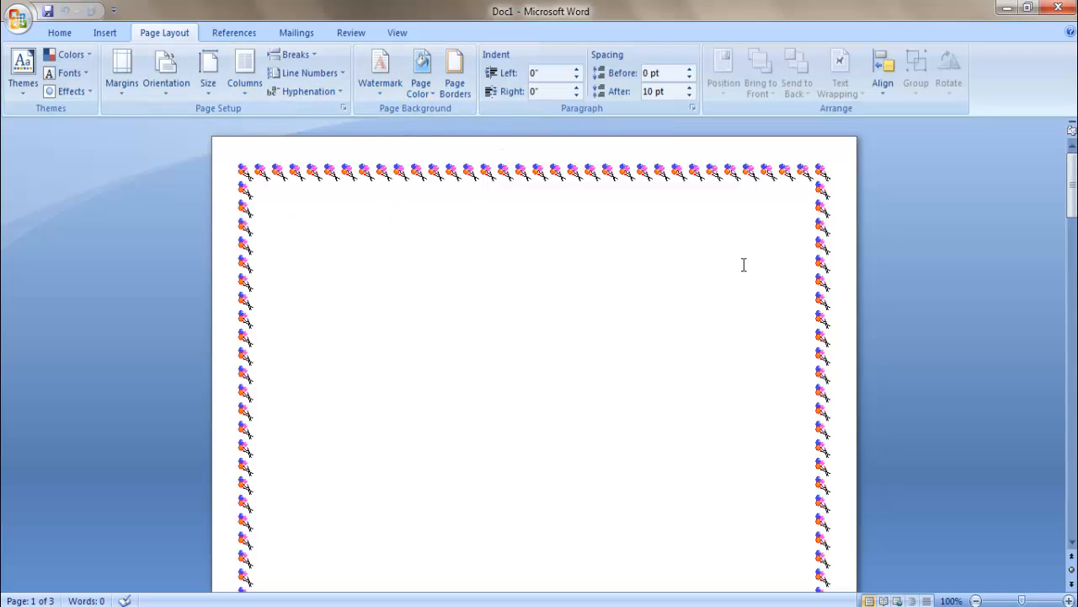
left_click(1063, 9)
right_click(471, 200)
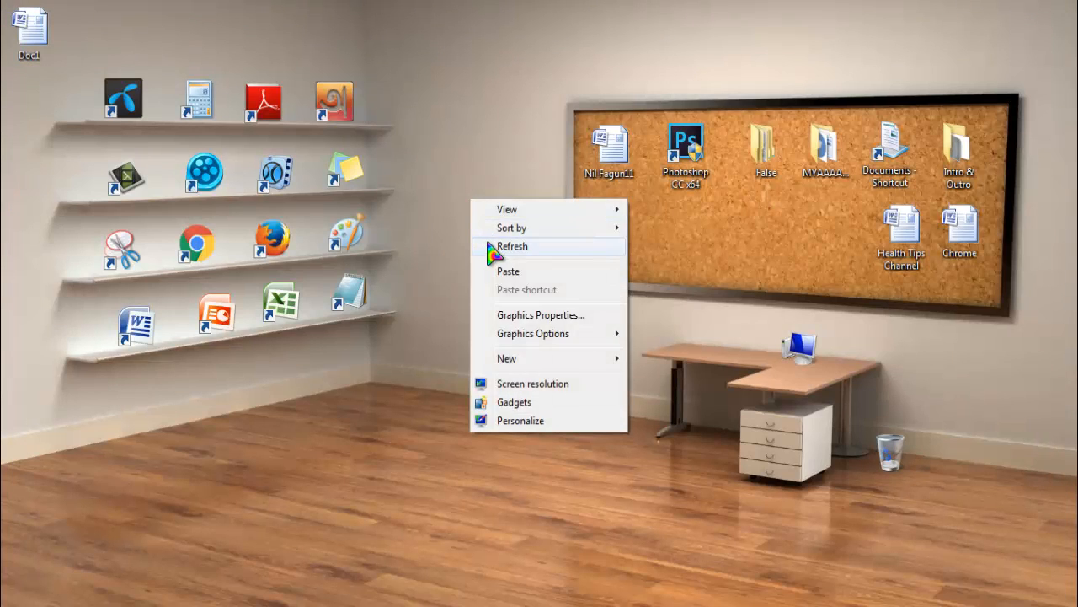
left_click(493, 247)
right_click(472, 201)
left_click(493, 248)
right_click(477, 209)
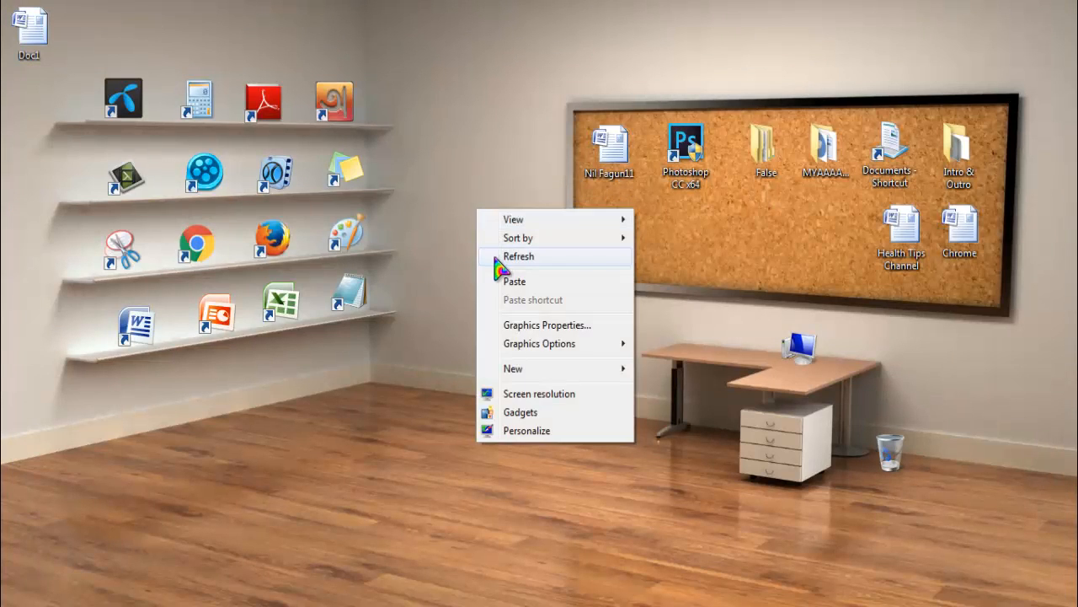
left_click(495, 259)
right_click(480, 224)
left_click(506, 270)
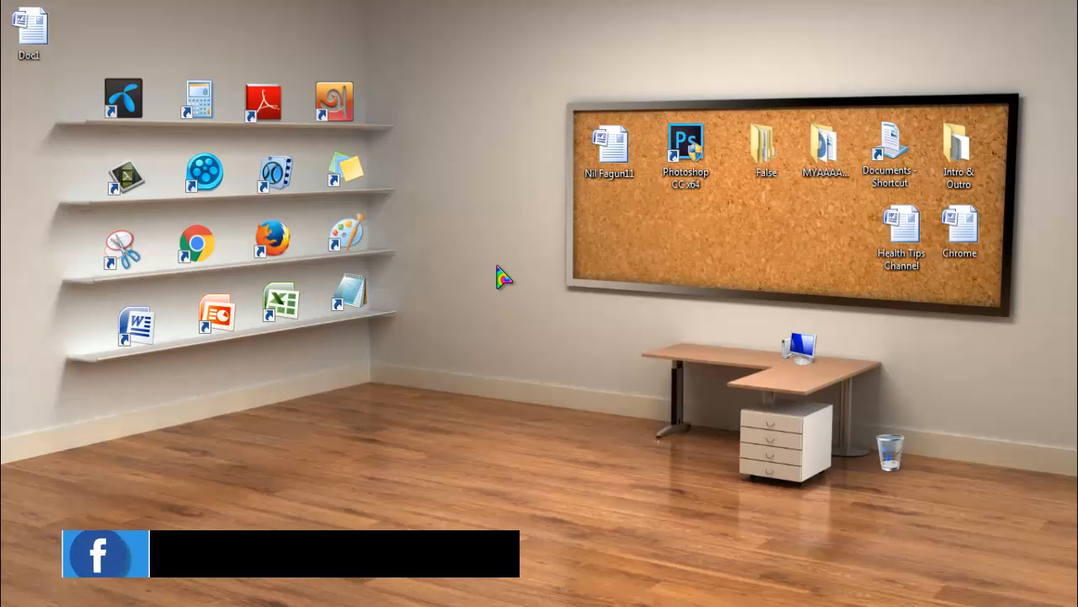